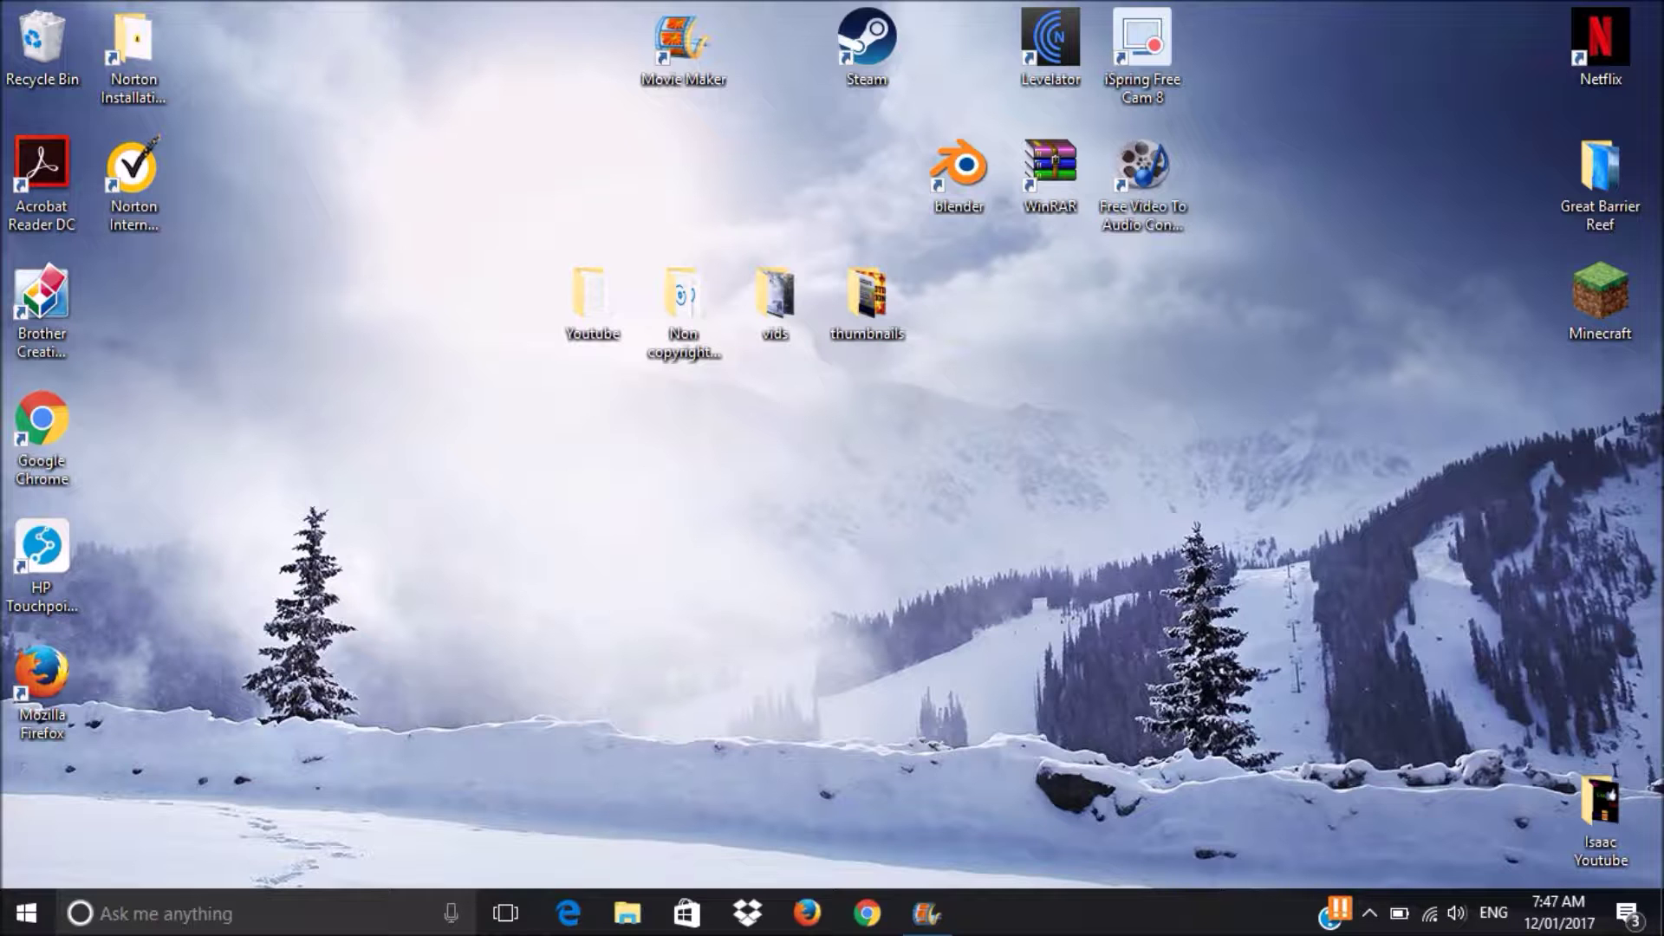
Restore the minimized Movie Maker project containing the 7-second park clip.
left_click(925, 913)
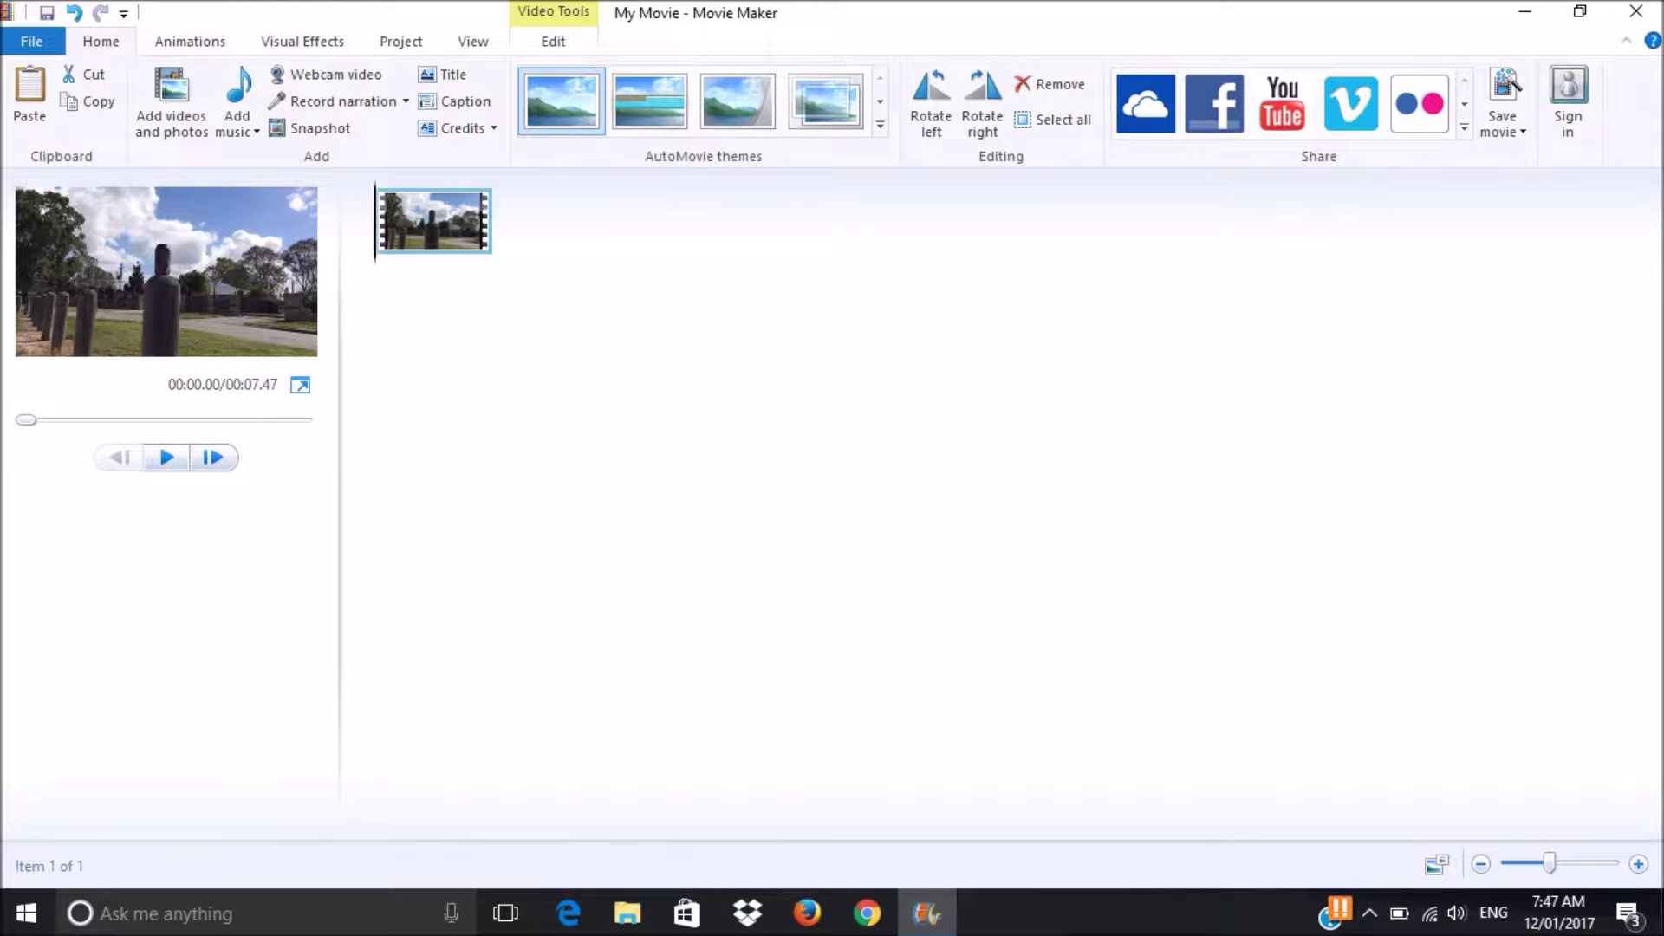
Lower the park clip's audio using the Video volume slider.
left_click(553, 40)
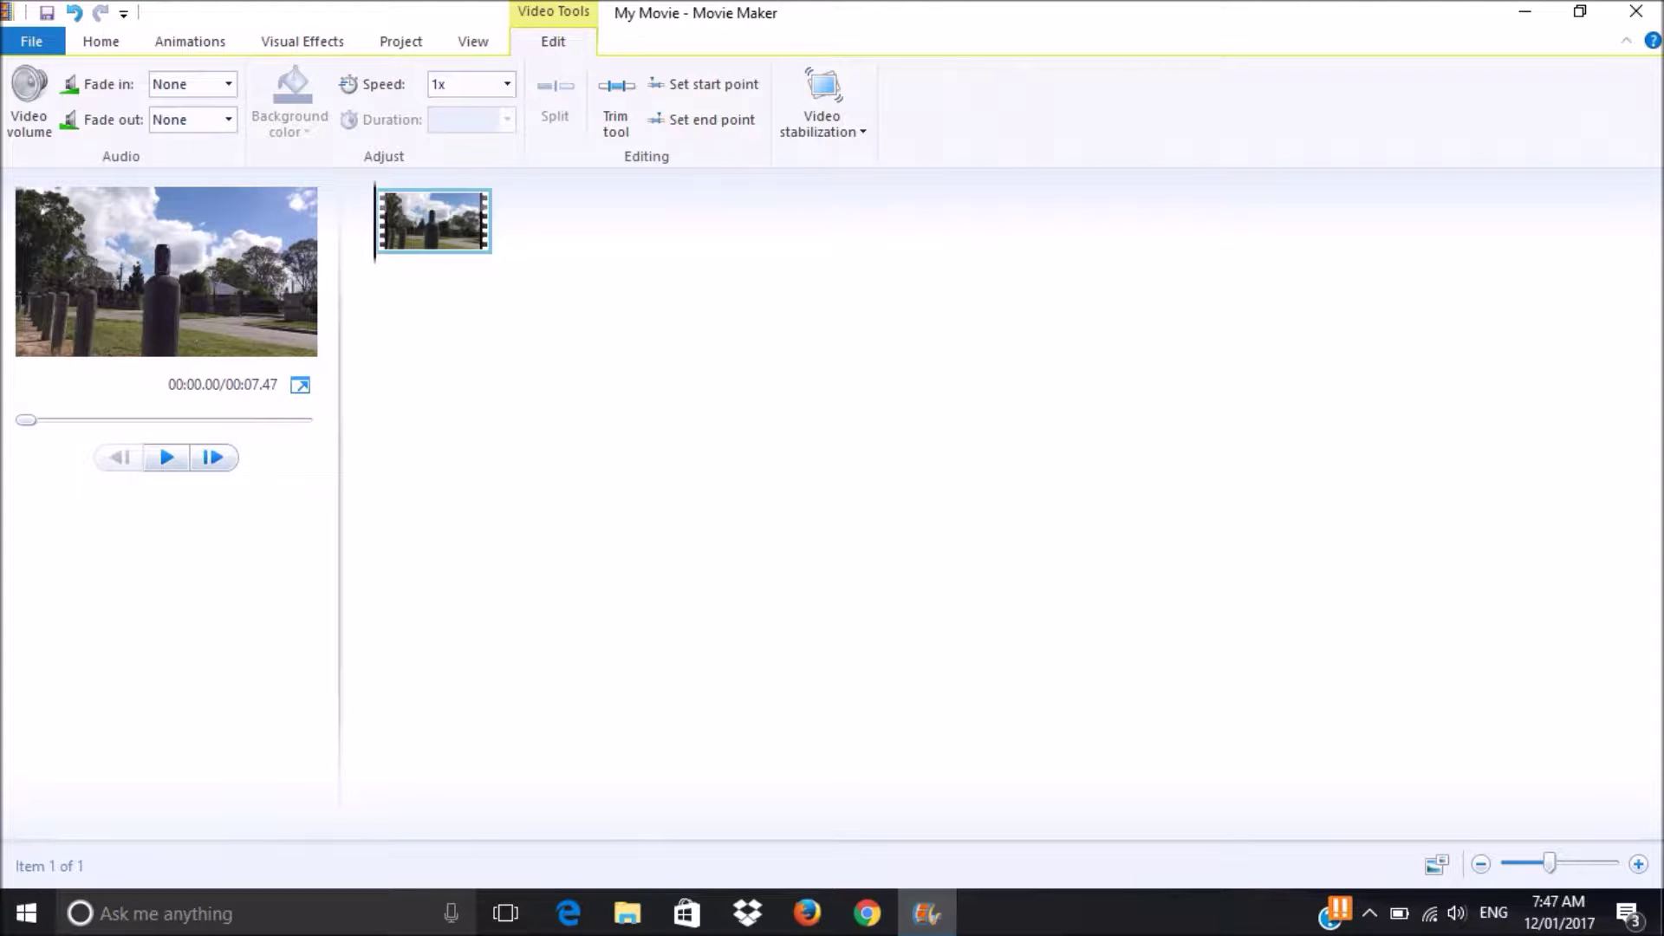
left_click(28, 98)
left_click_drag(83, 163, 42, 162)
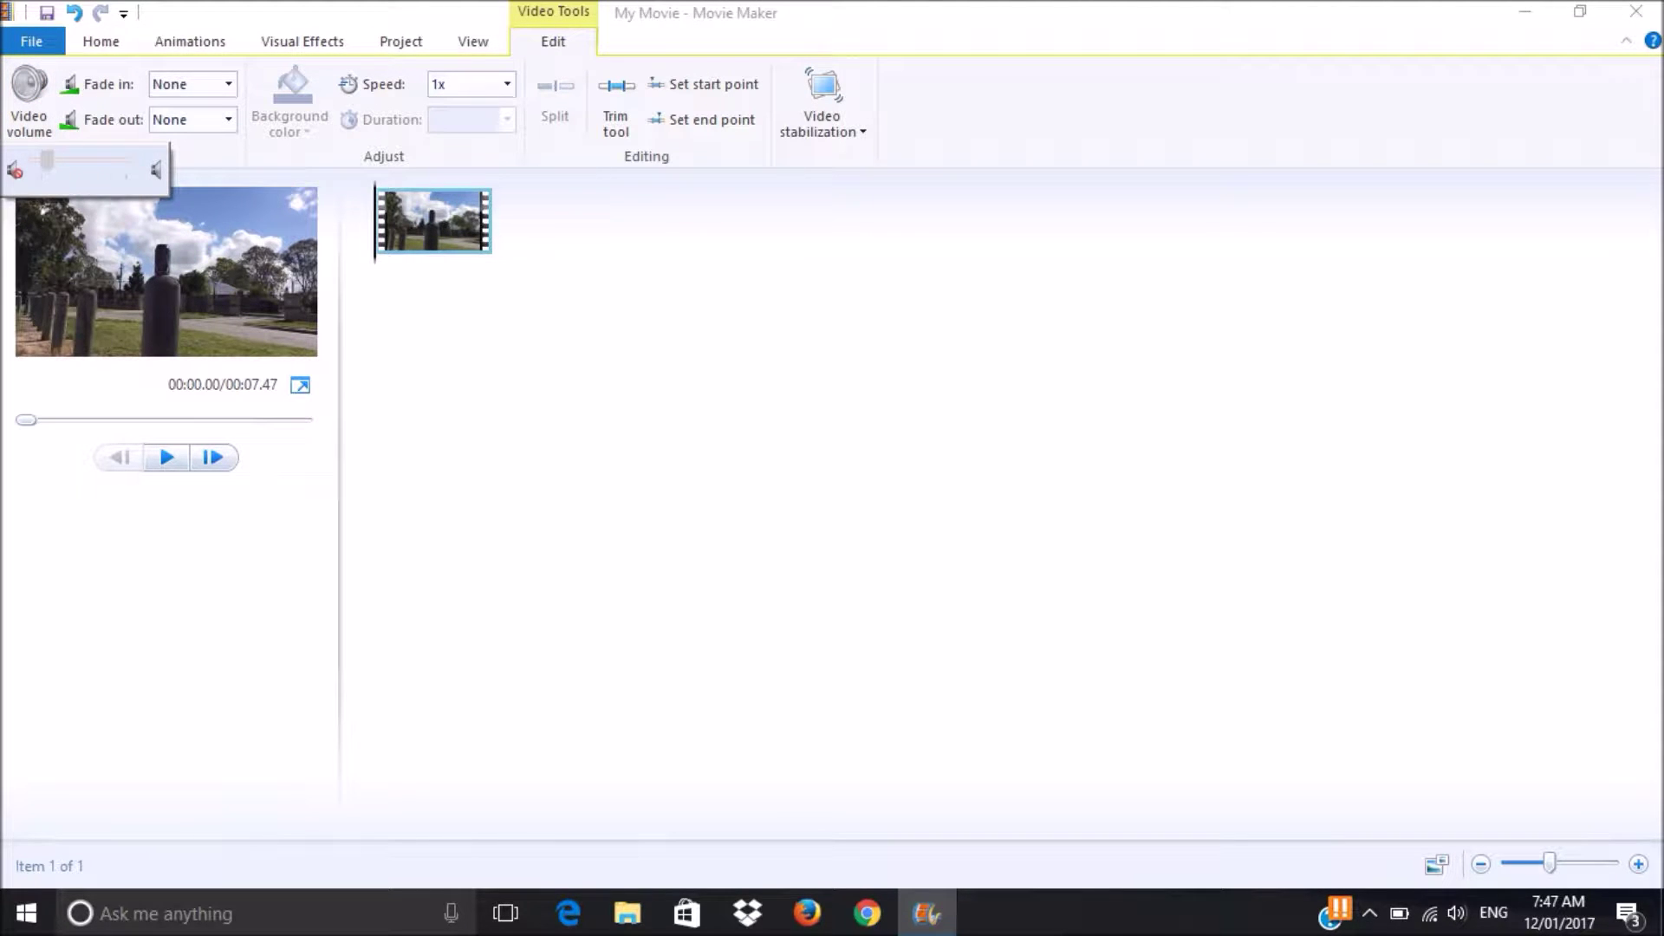
key("Escape")
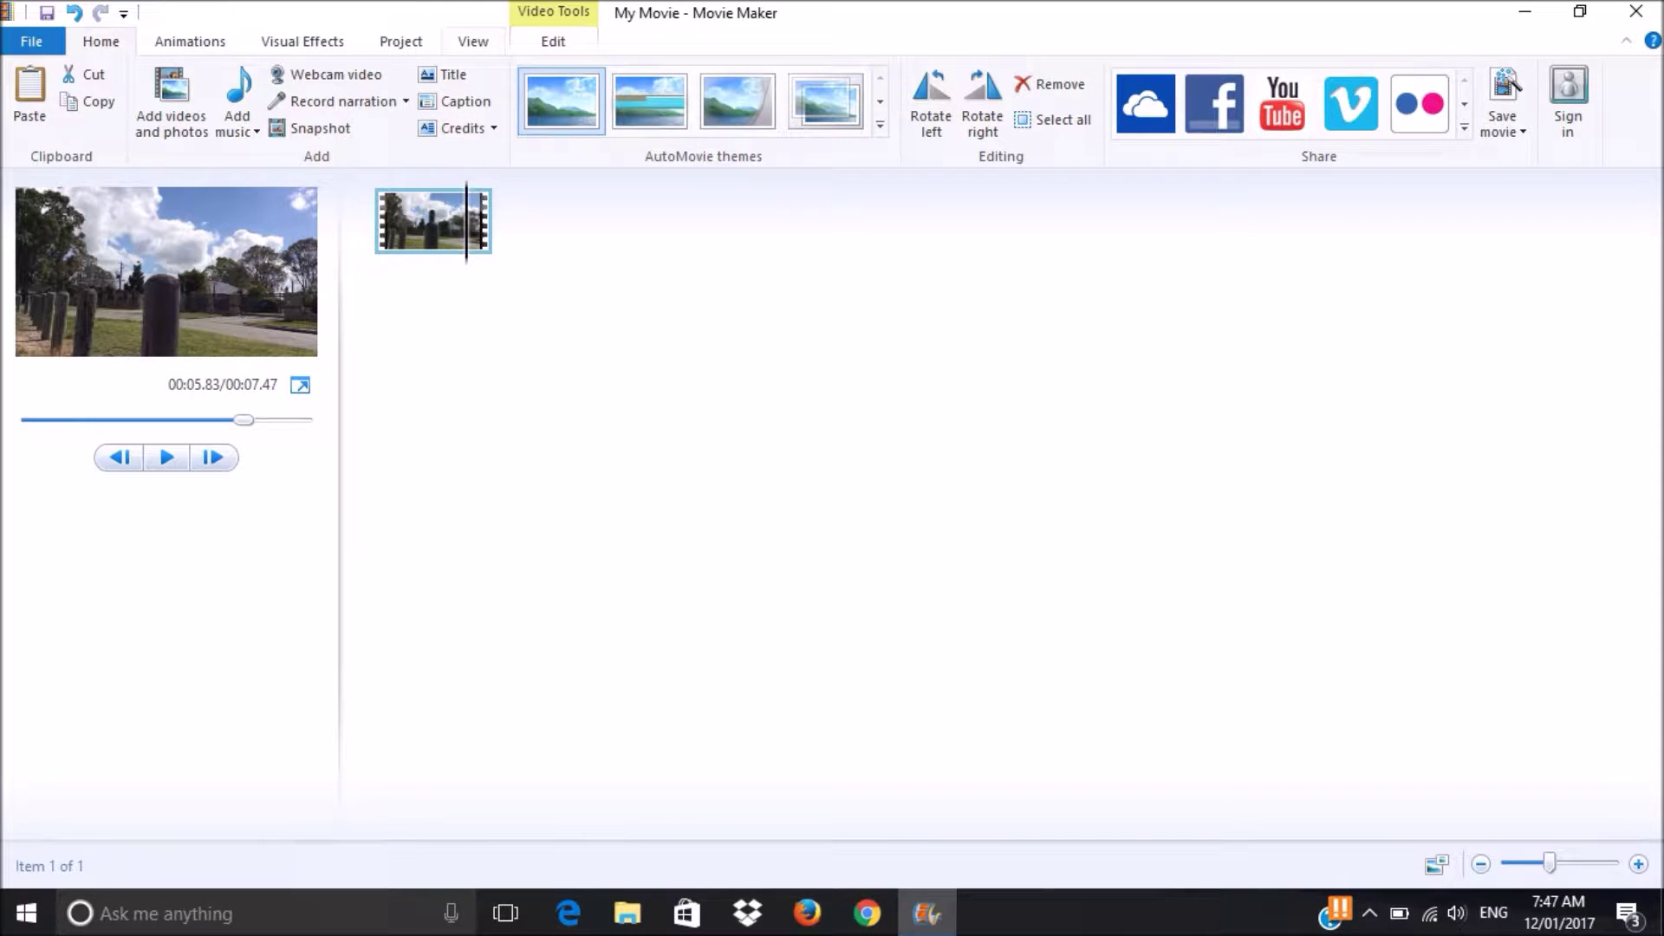
Set the clip speed to 0.5x, stretching the movie to 00:14.95.
left_click(401, 41)
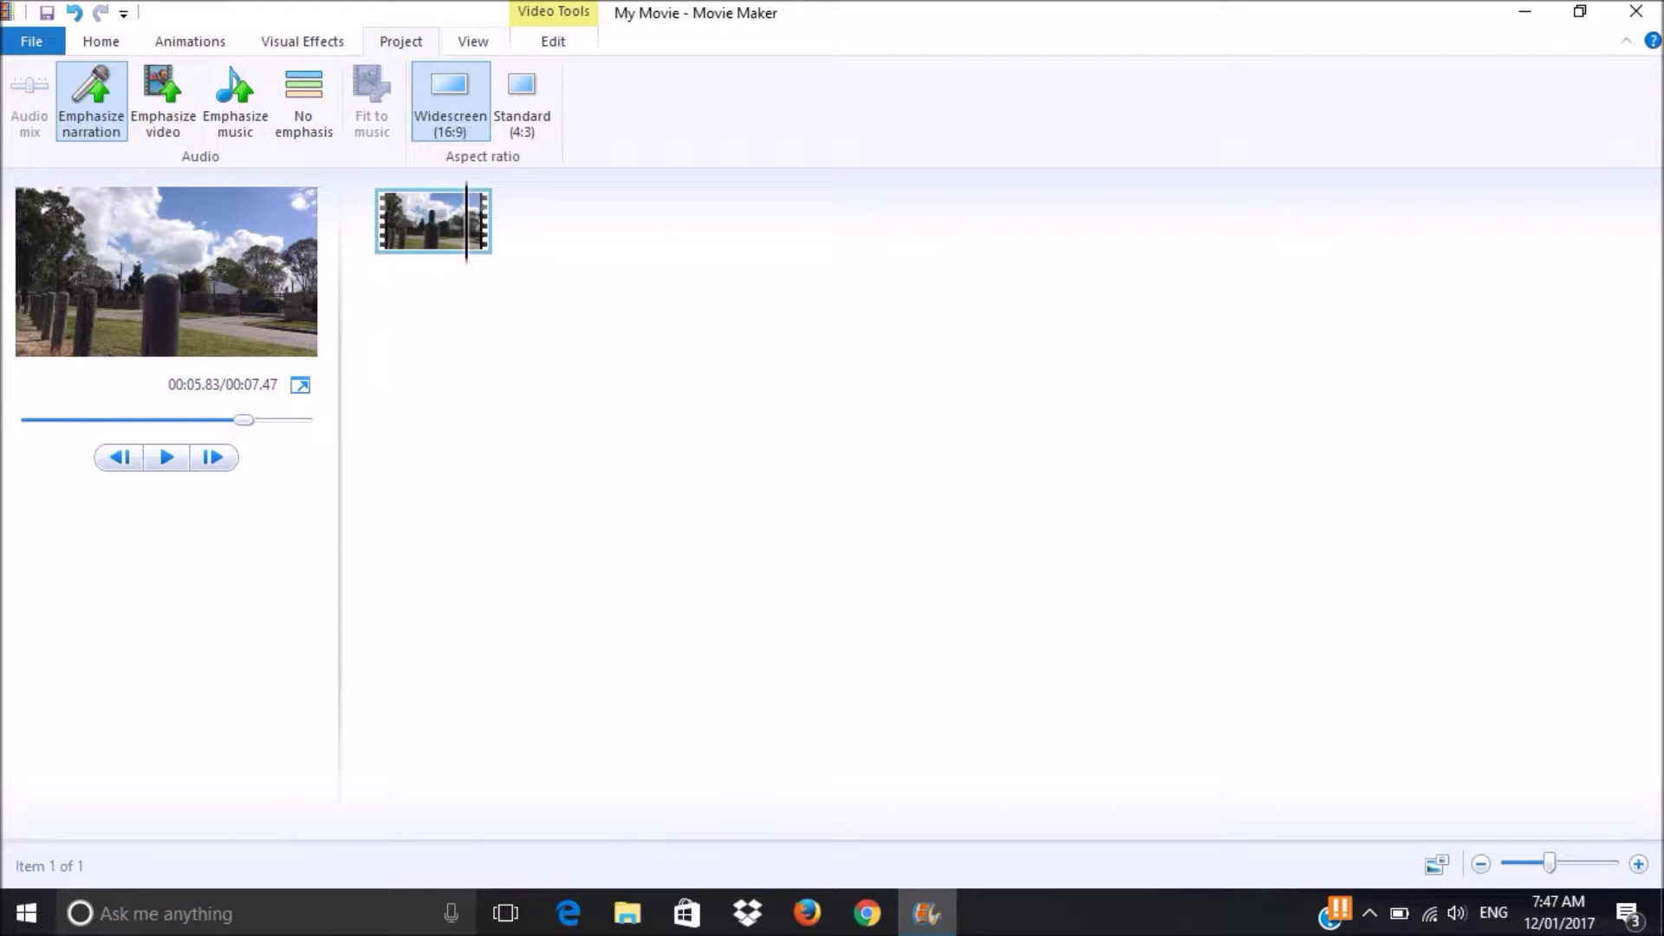
left_click(553, 41)
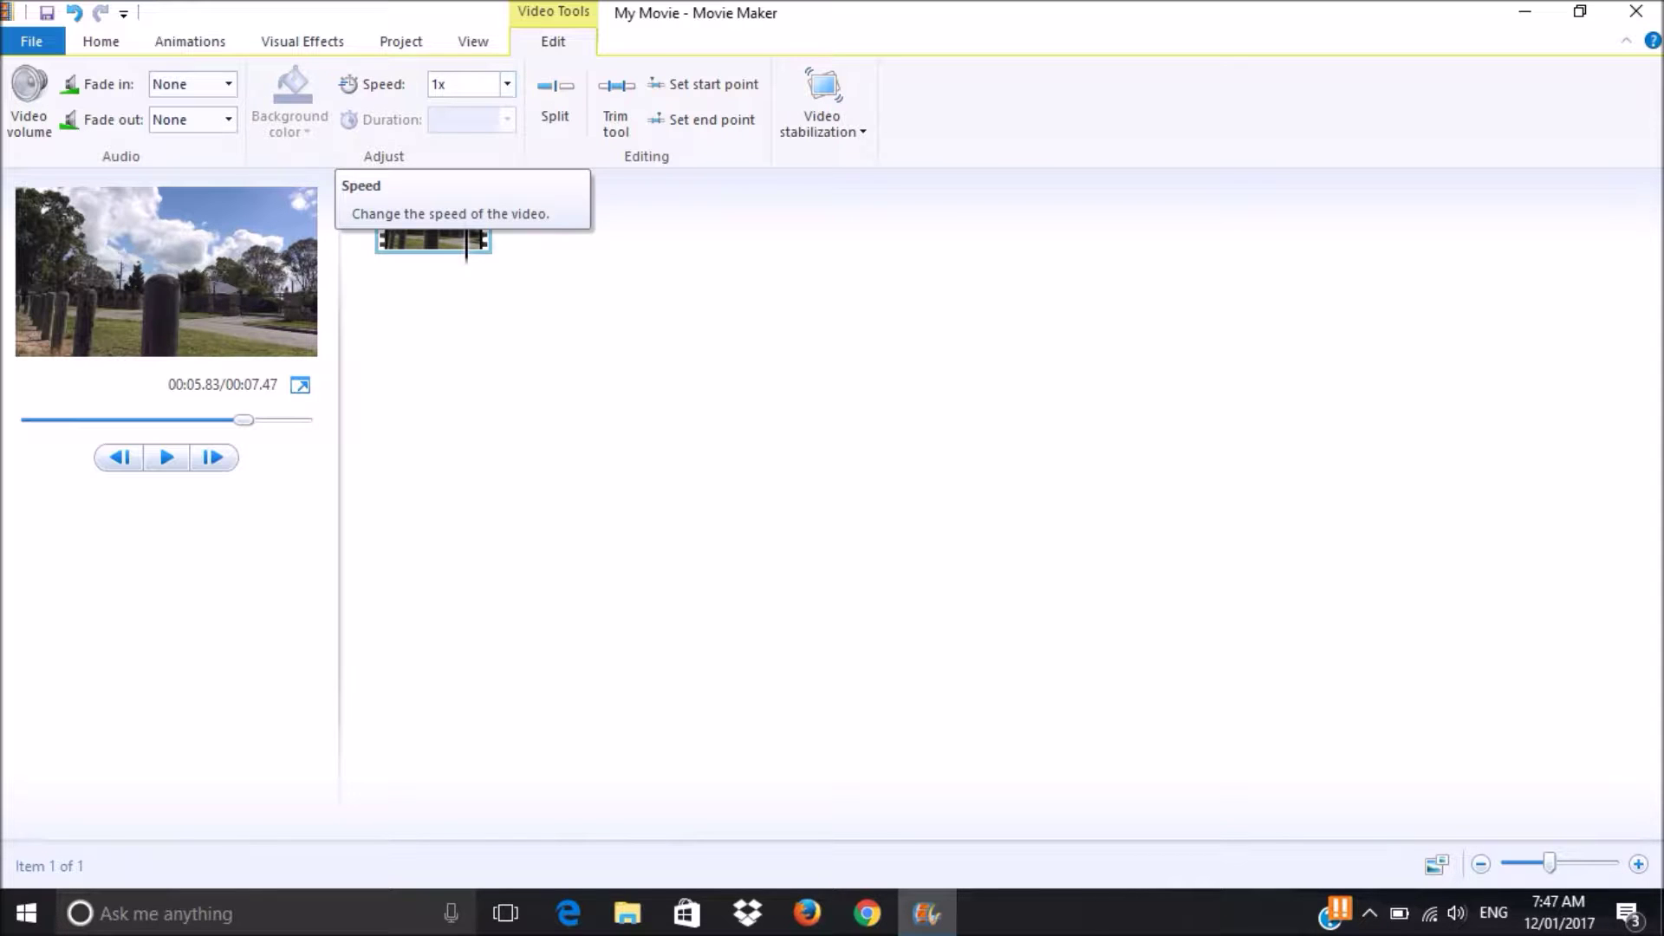
left_click(505, 83)
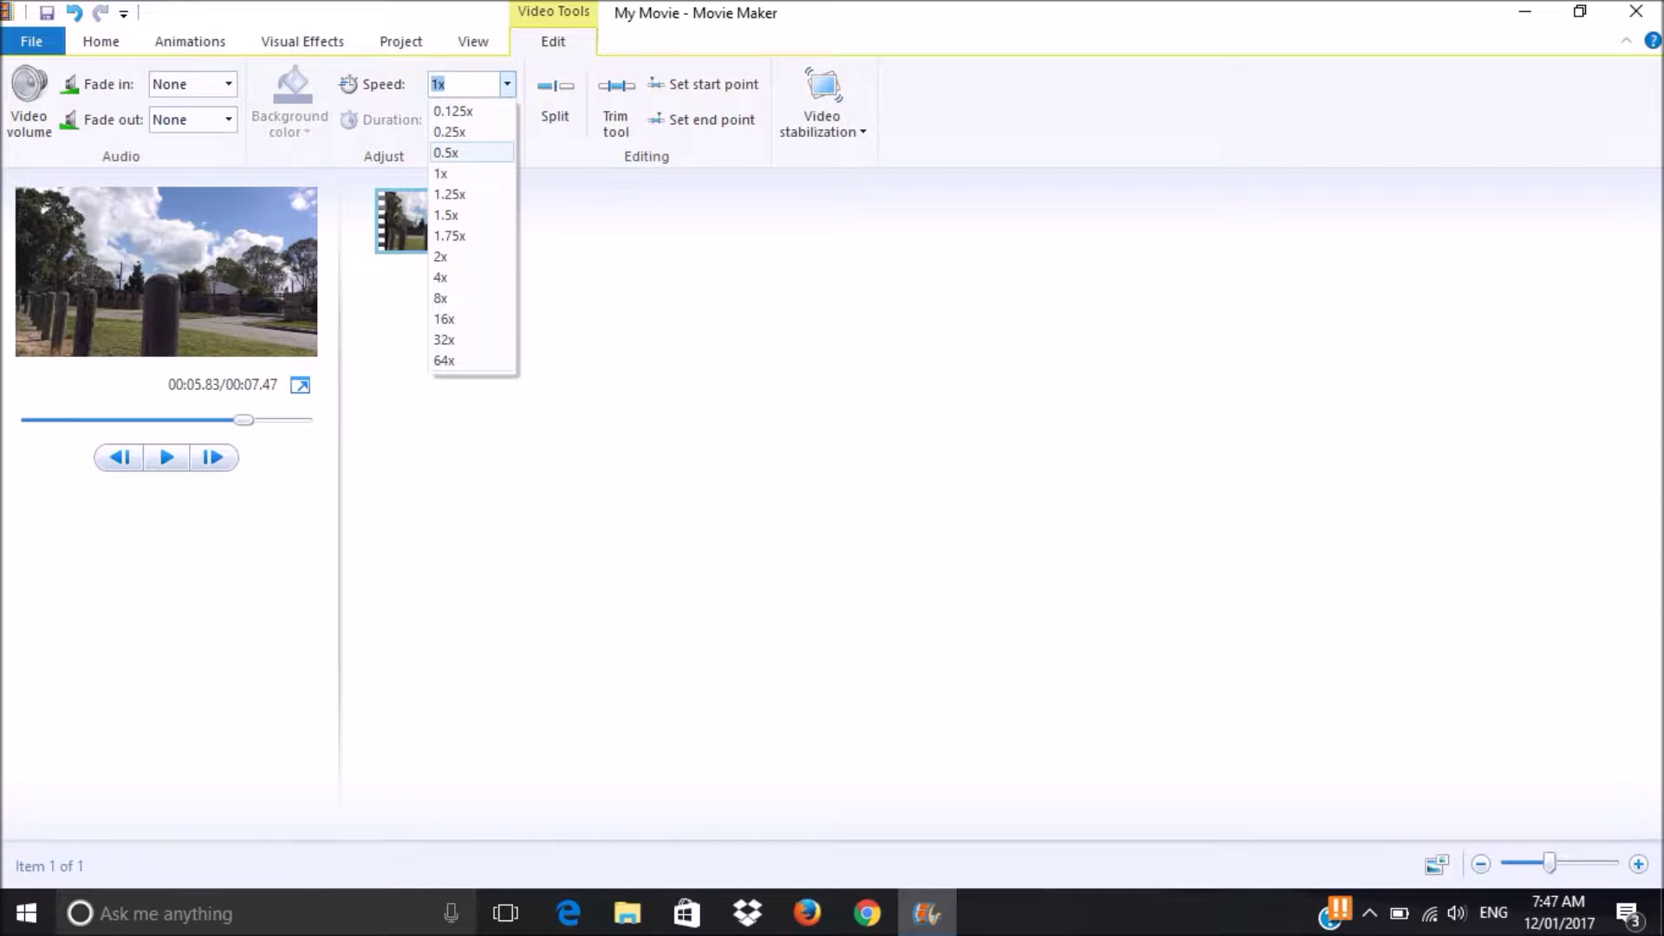
left_click(455, 152)
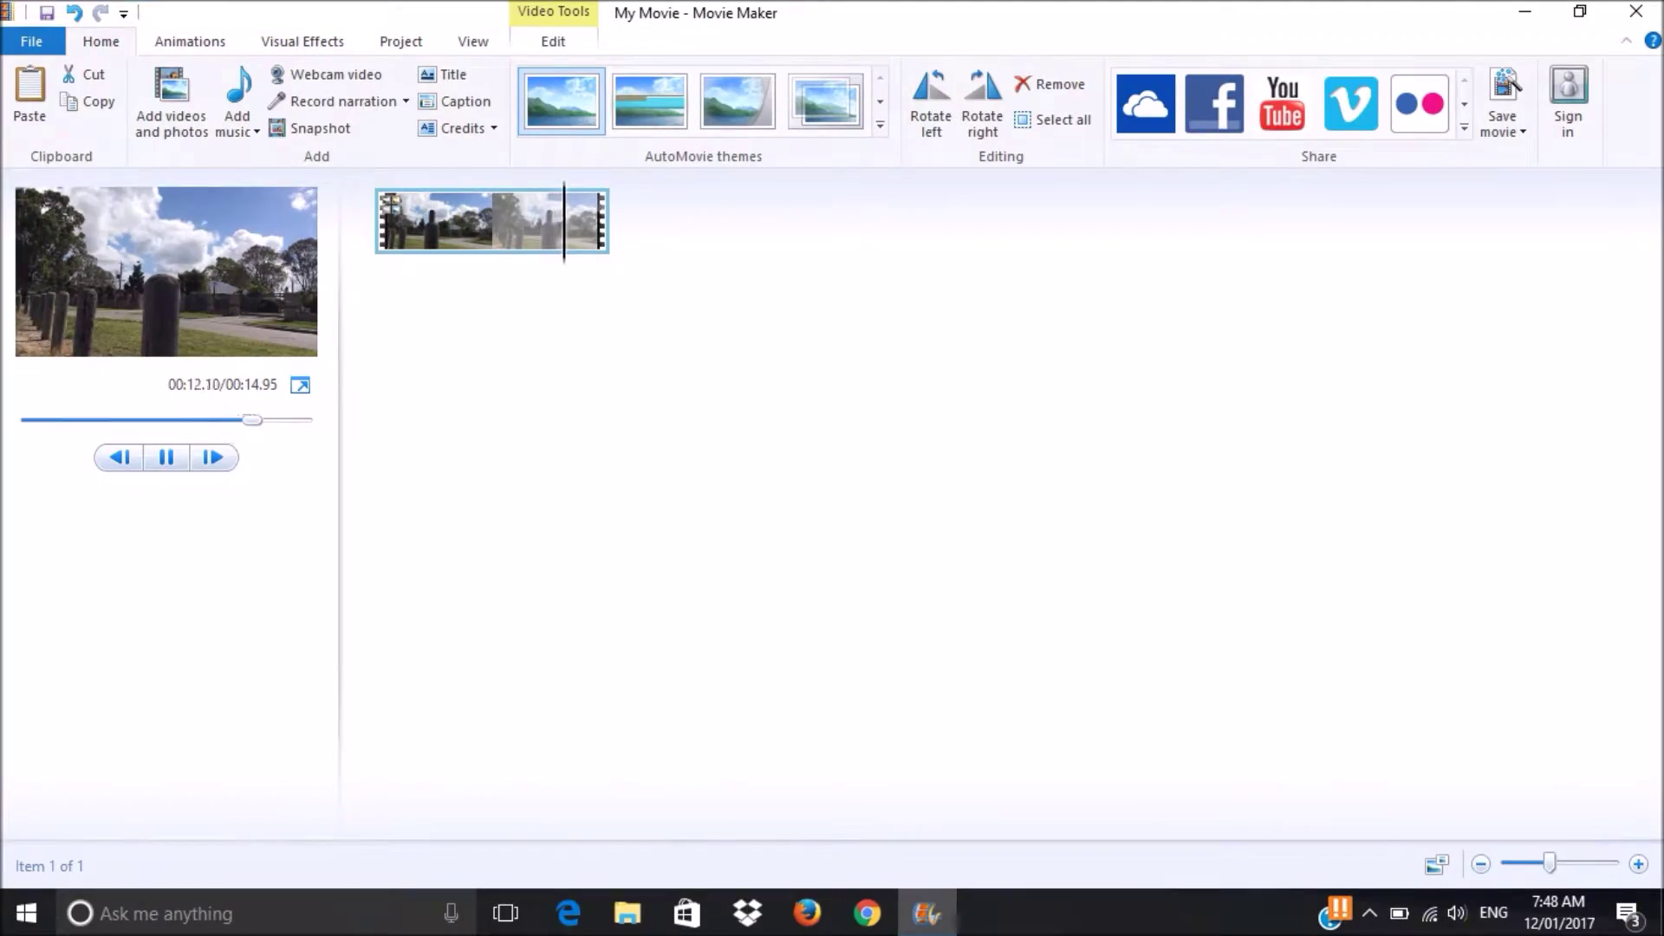
Stop playback, change the clip speed to 0.25x, and rewind to the start.
key("space")
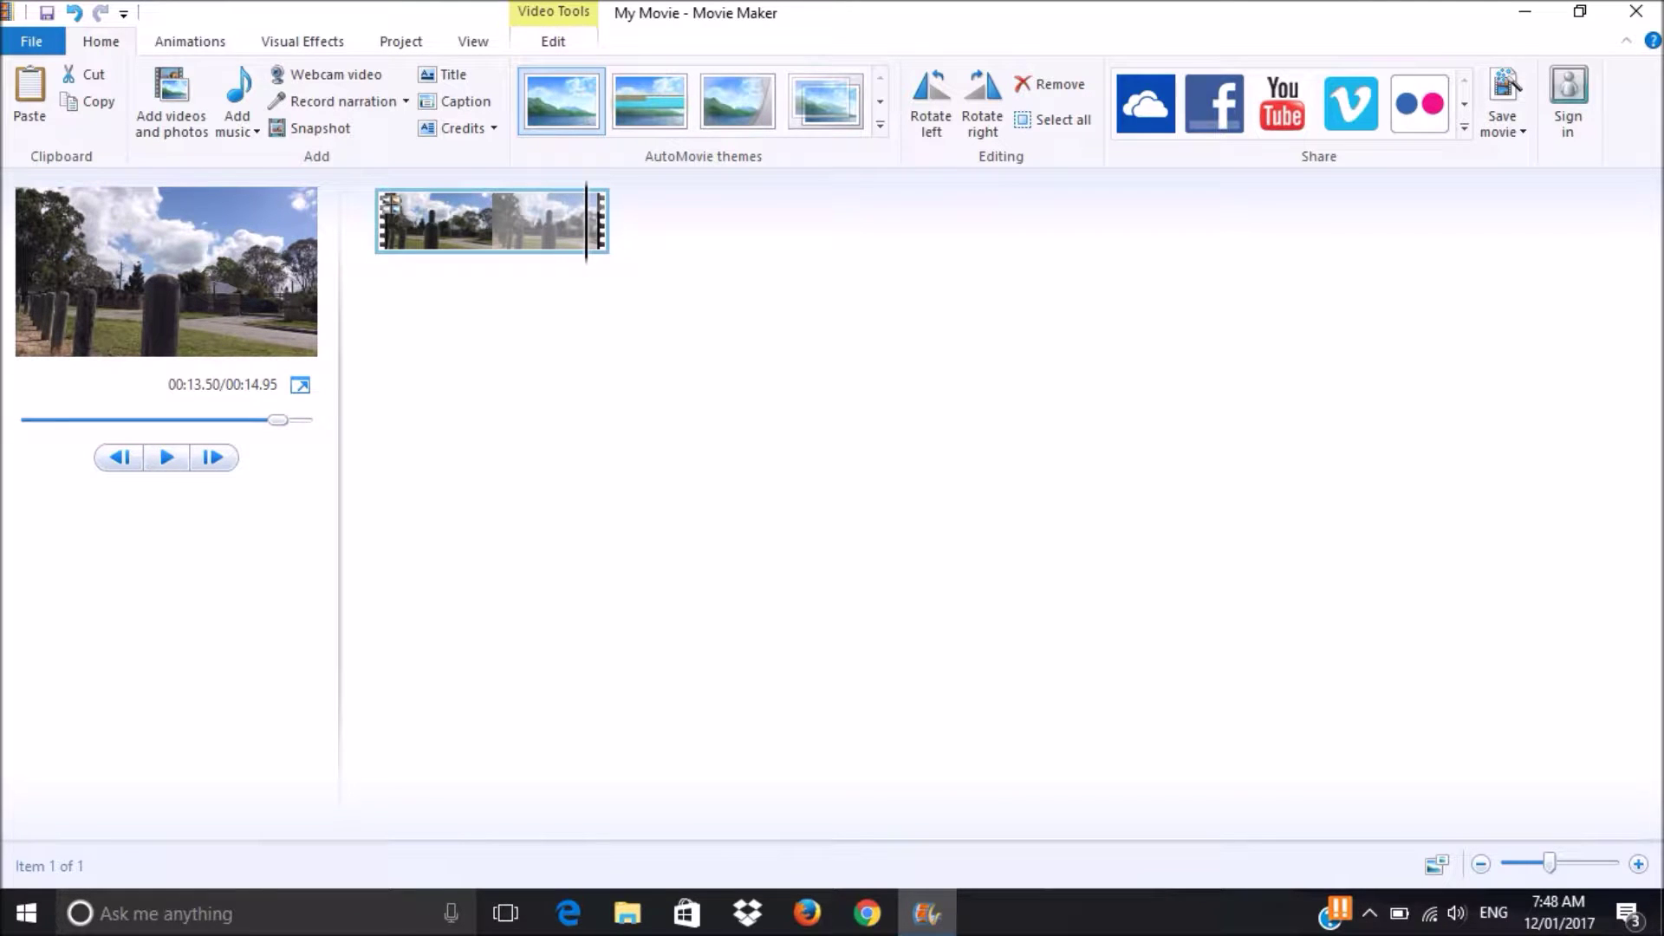
key("alt+e")
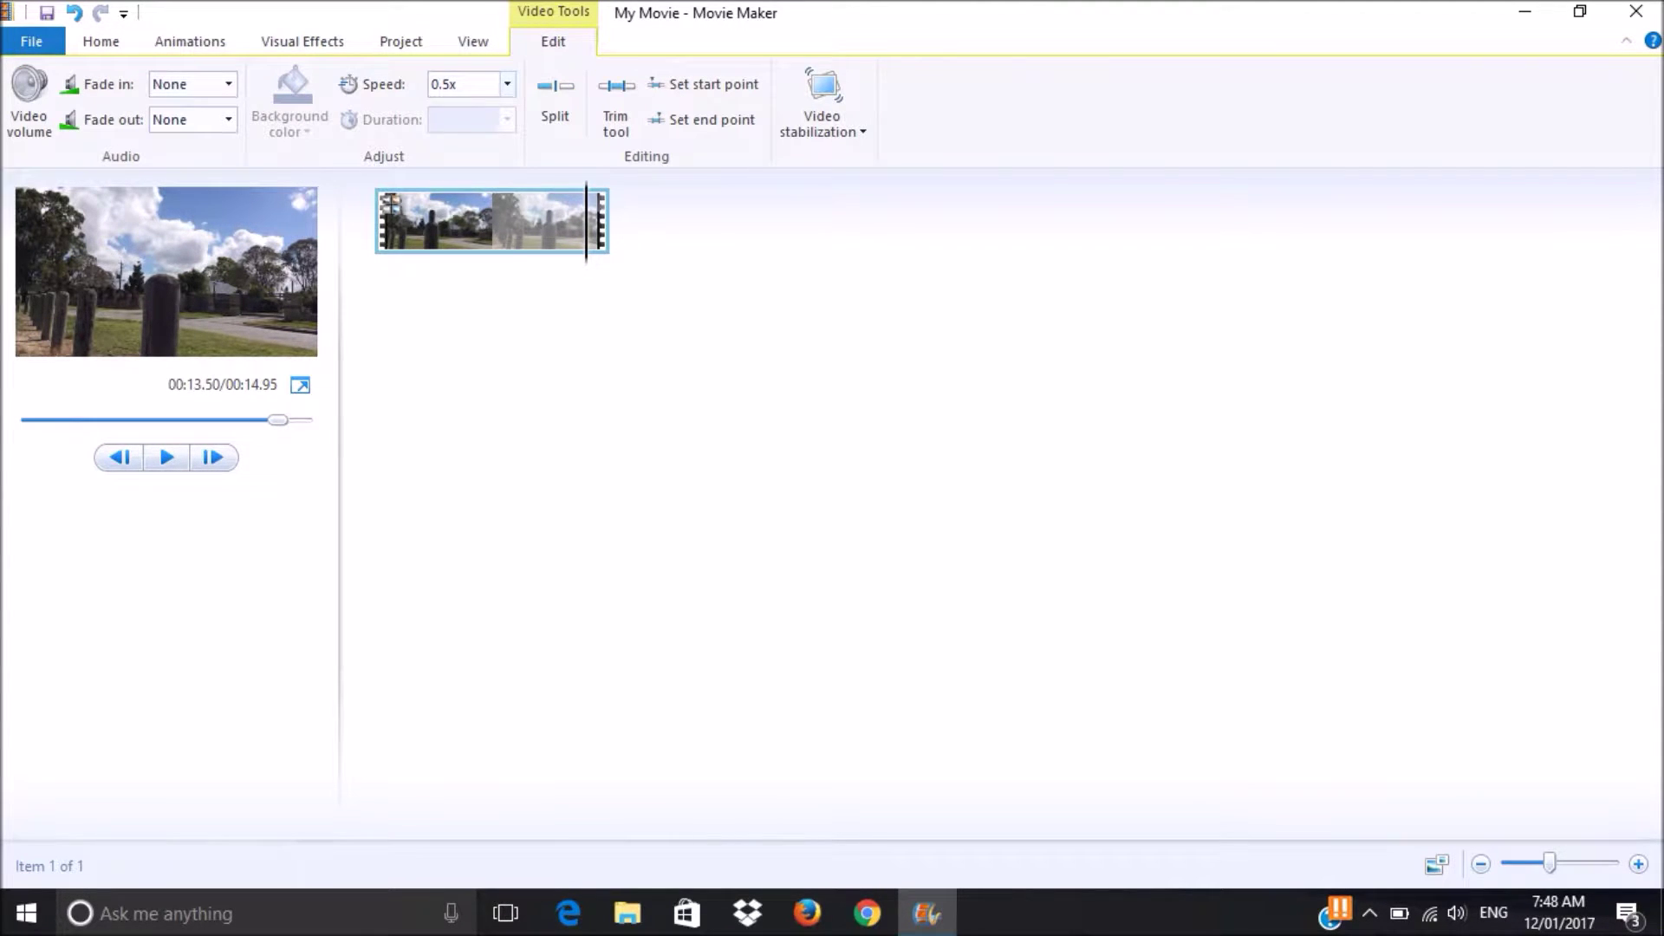
left_click(507, 83)
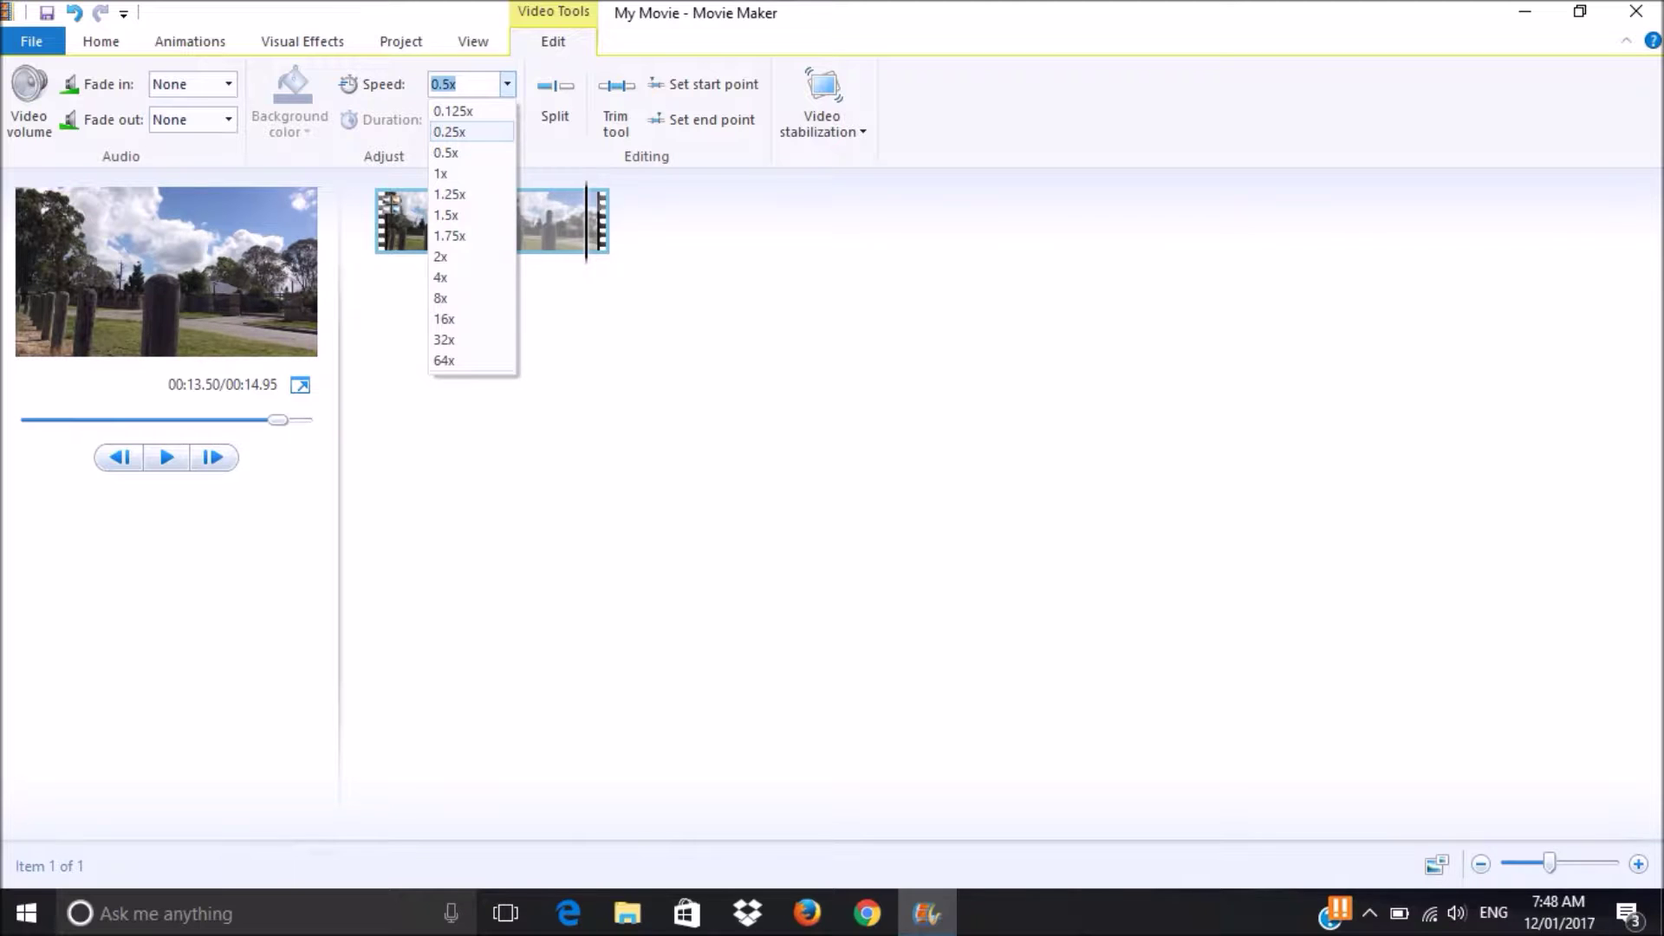
left_click(449, 132)
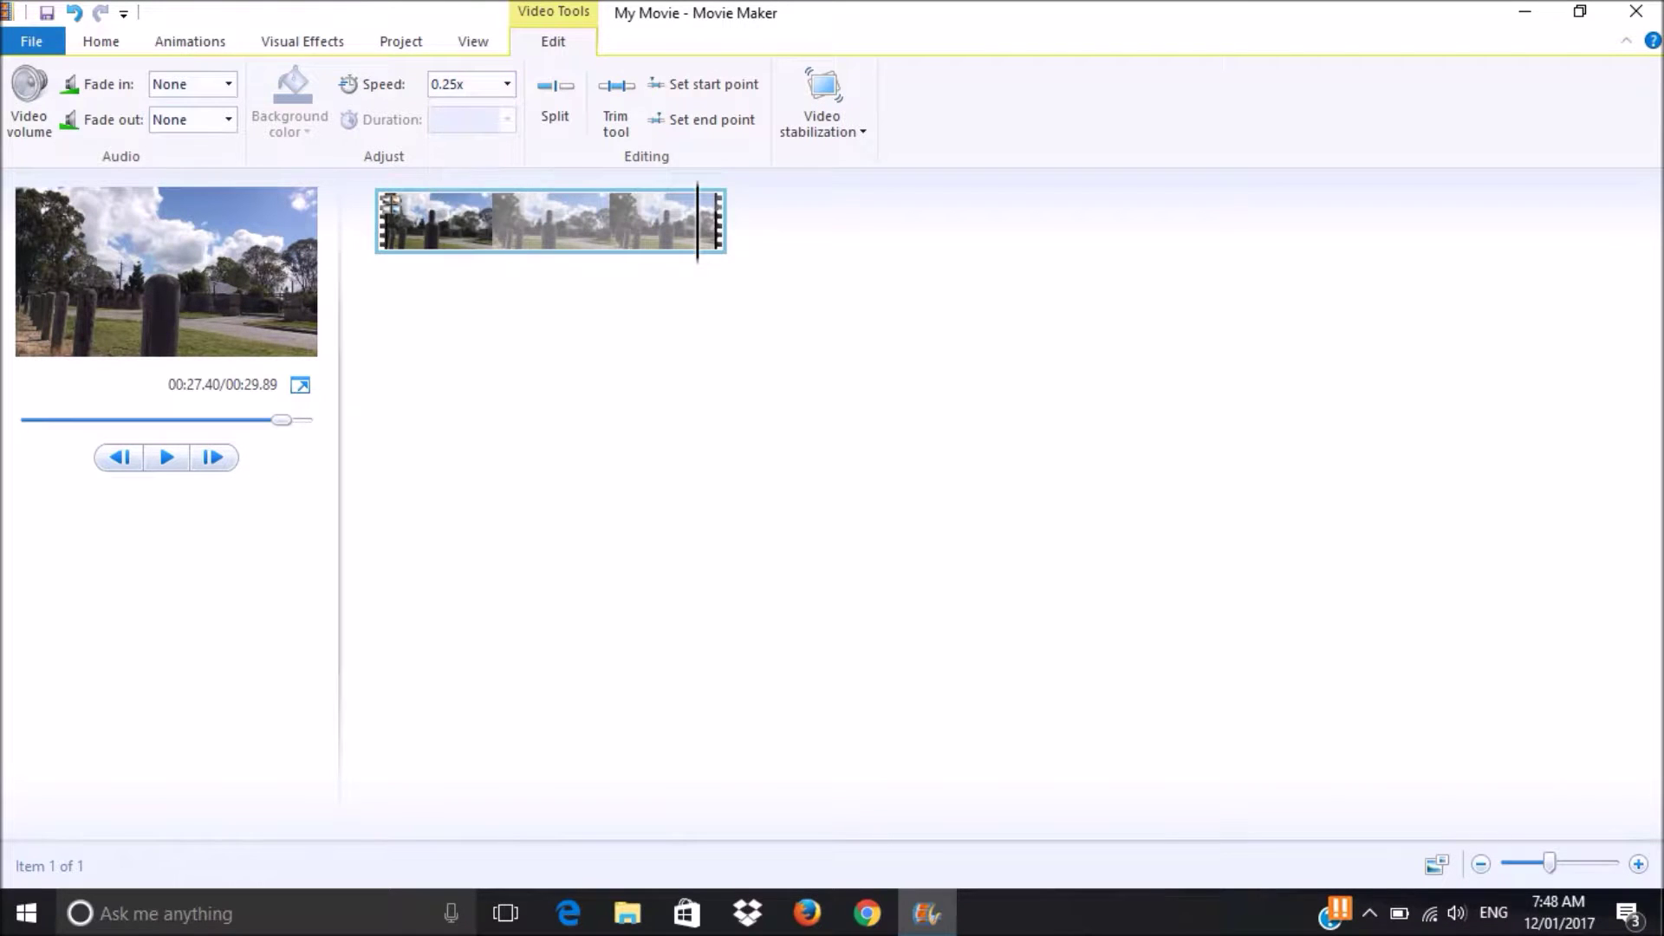
key("Home")
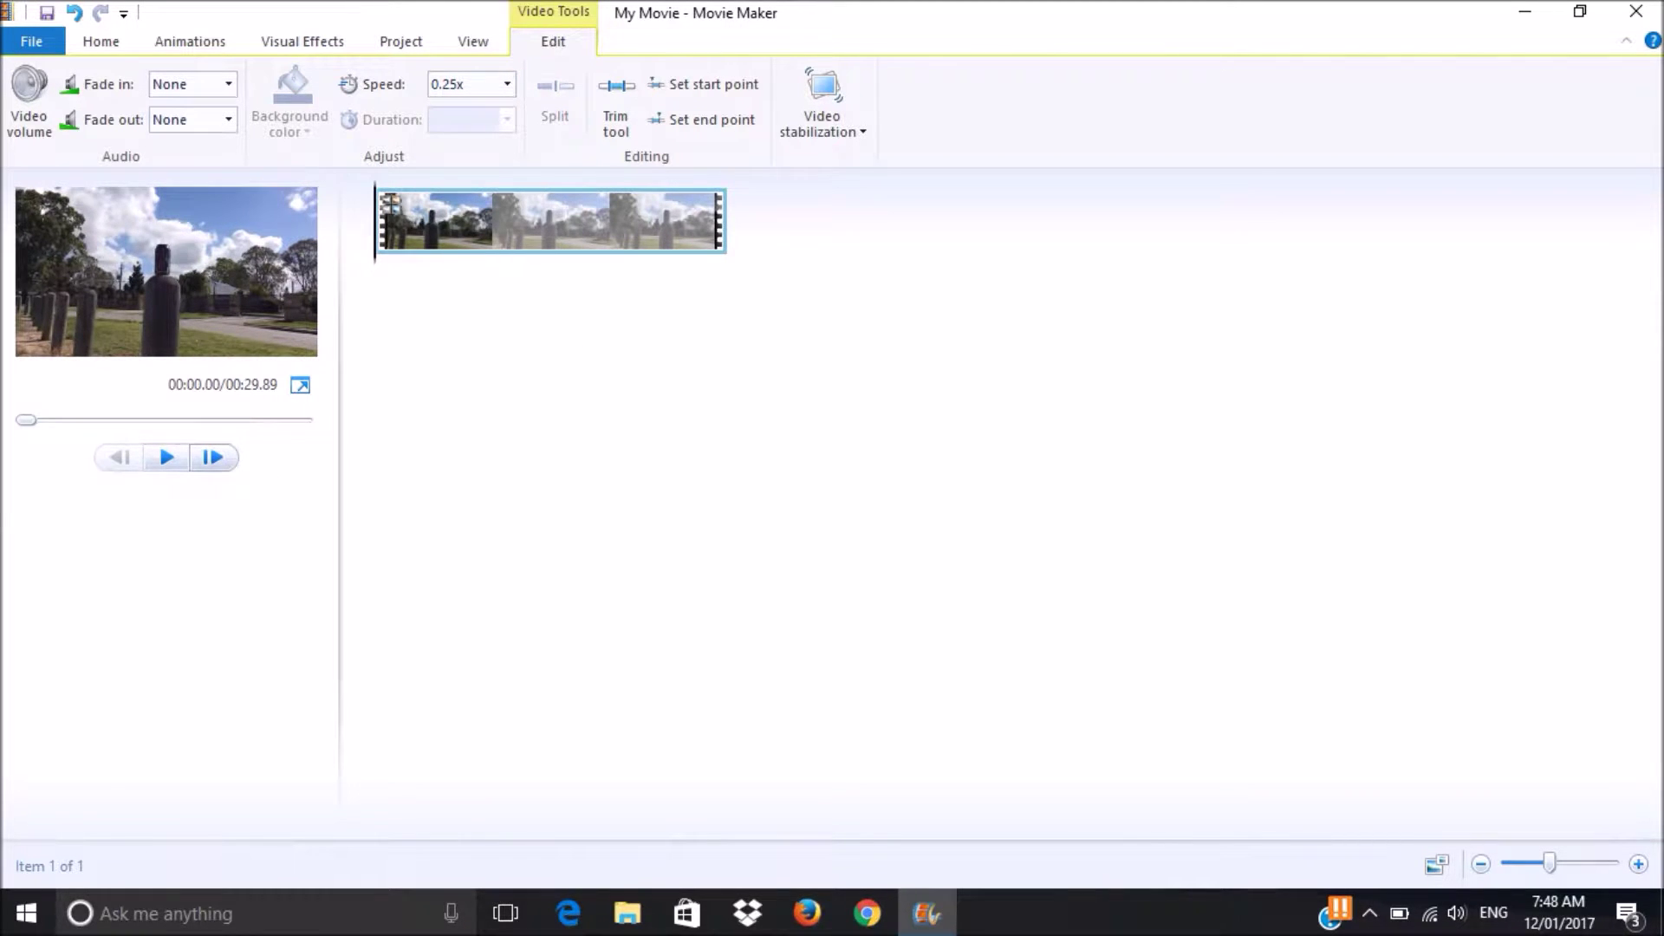
left_click(507, 83)
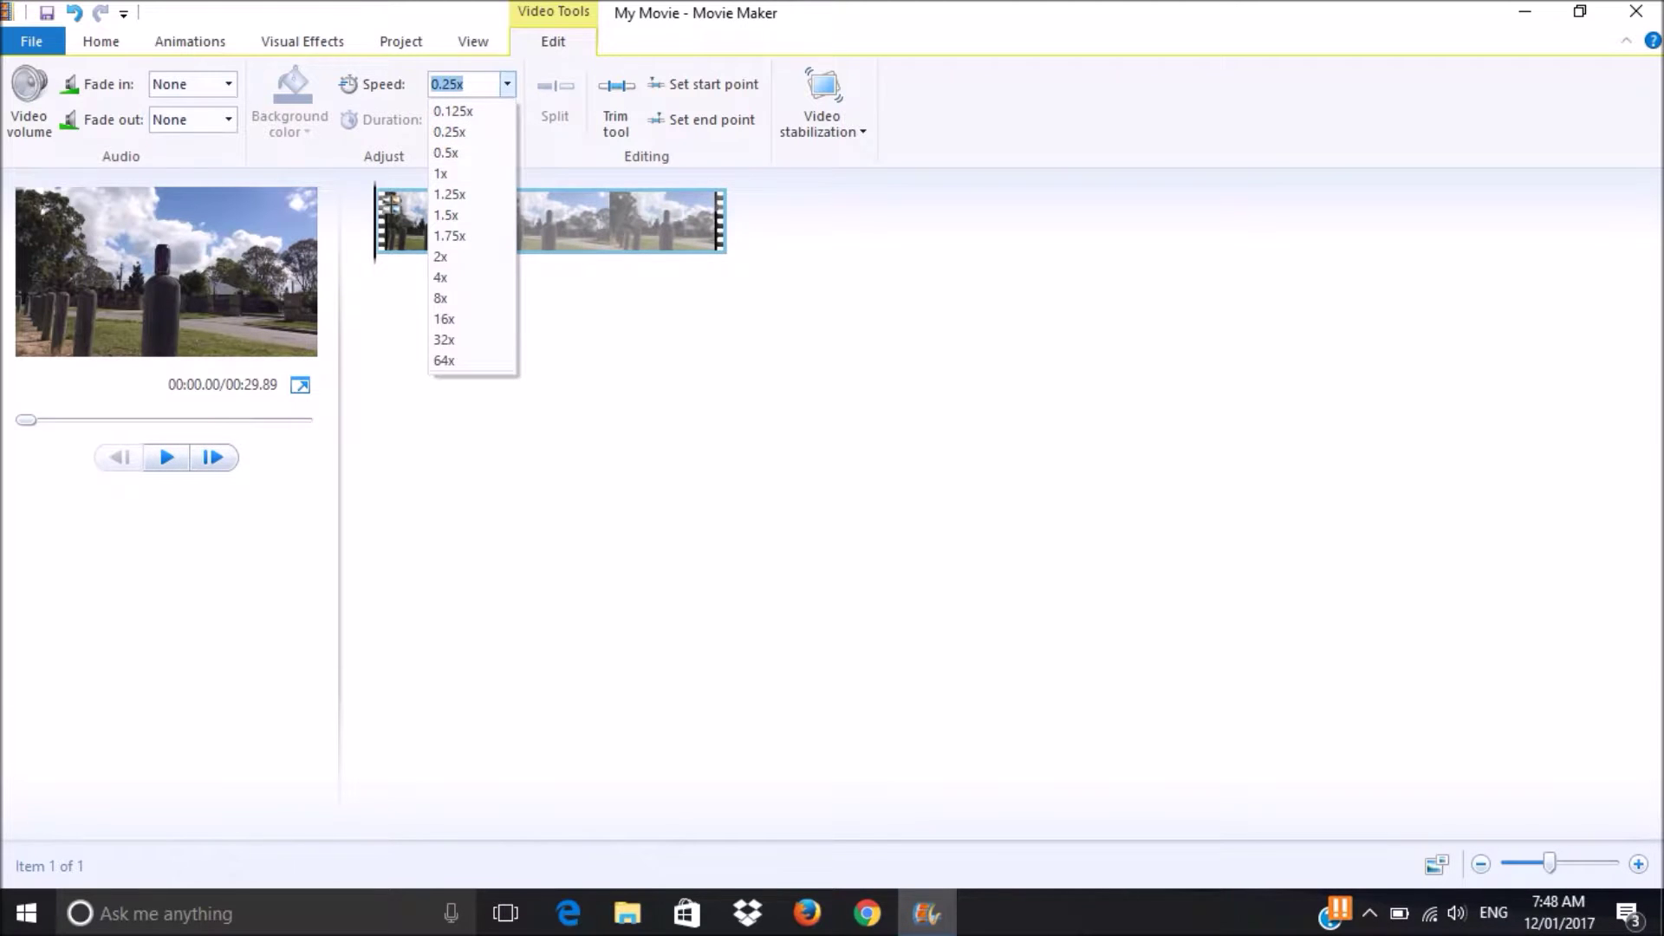
key("Return")
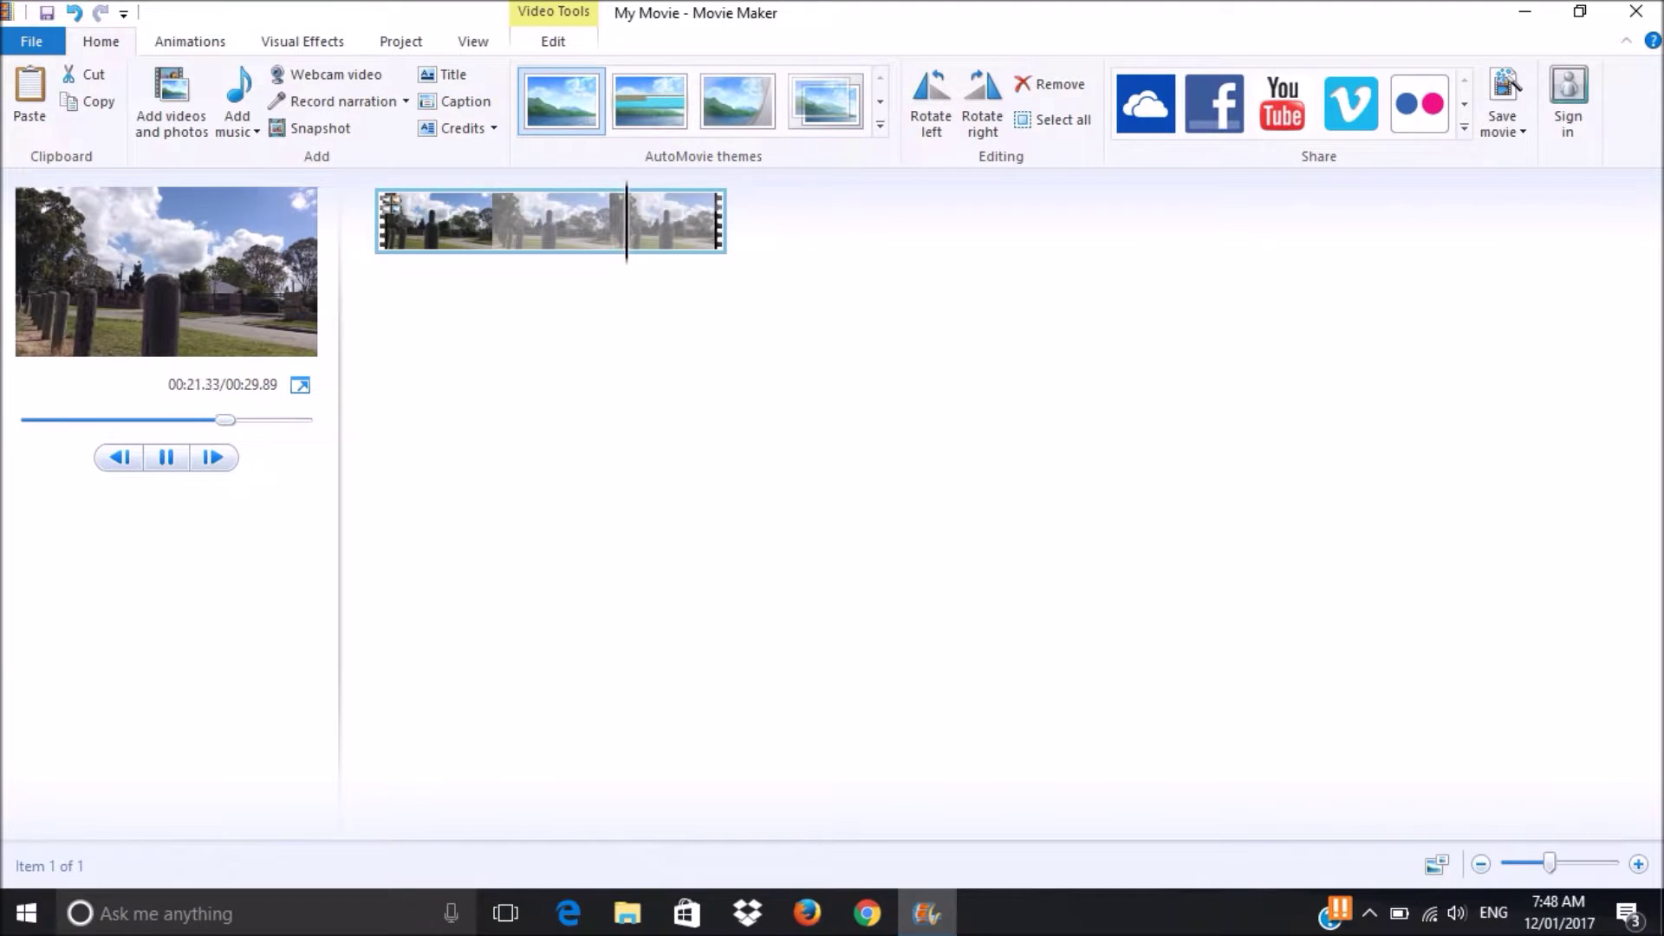
Stop playback, set the clip speed to 0.125x (about 60 seconds), and rewind.
key("space")
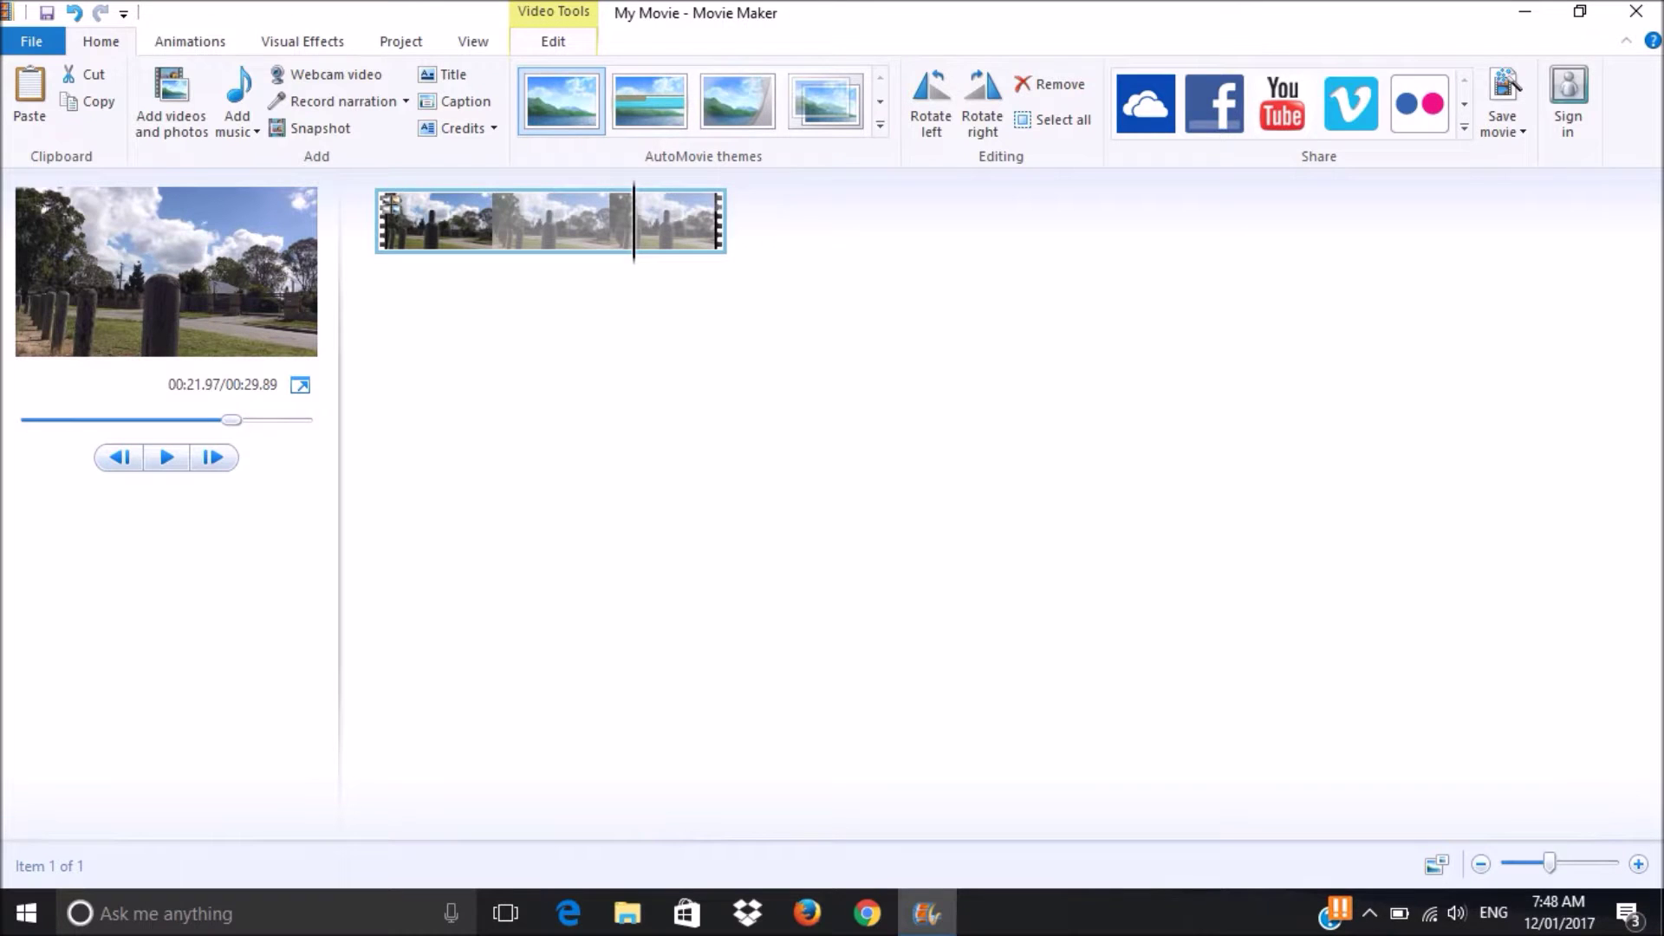
key("alt+e")
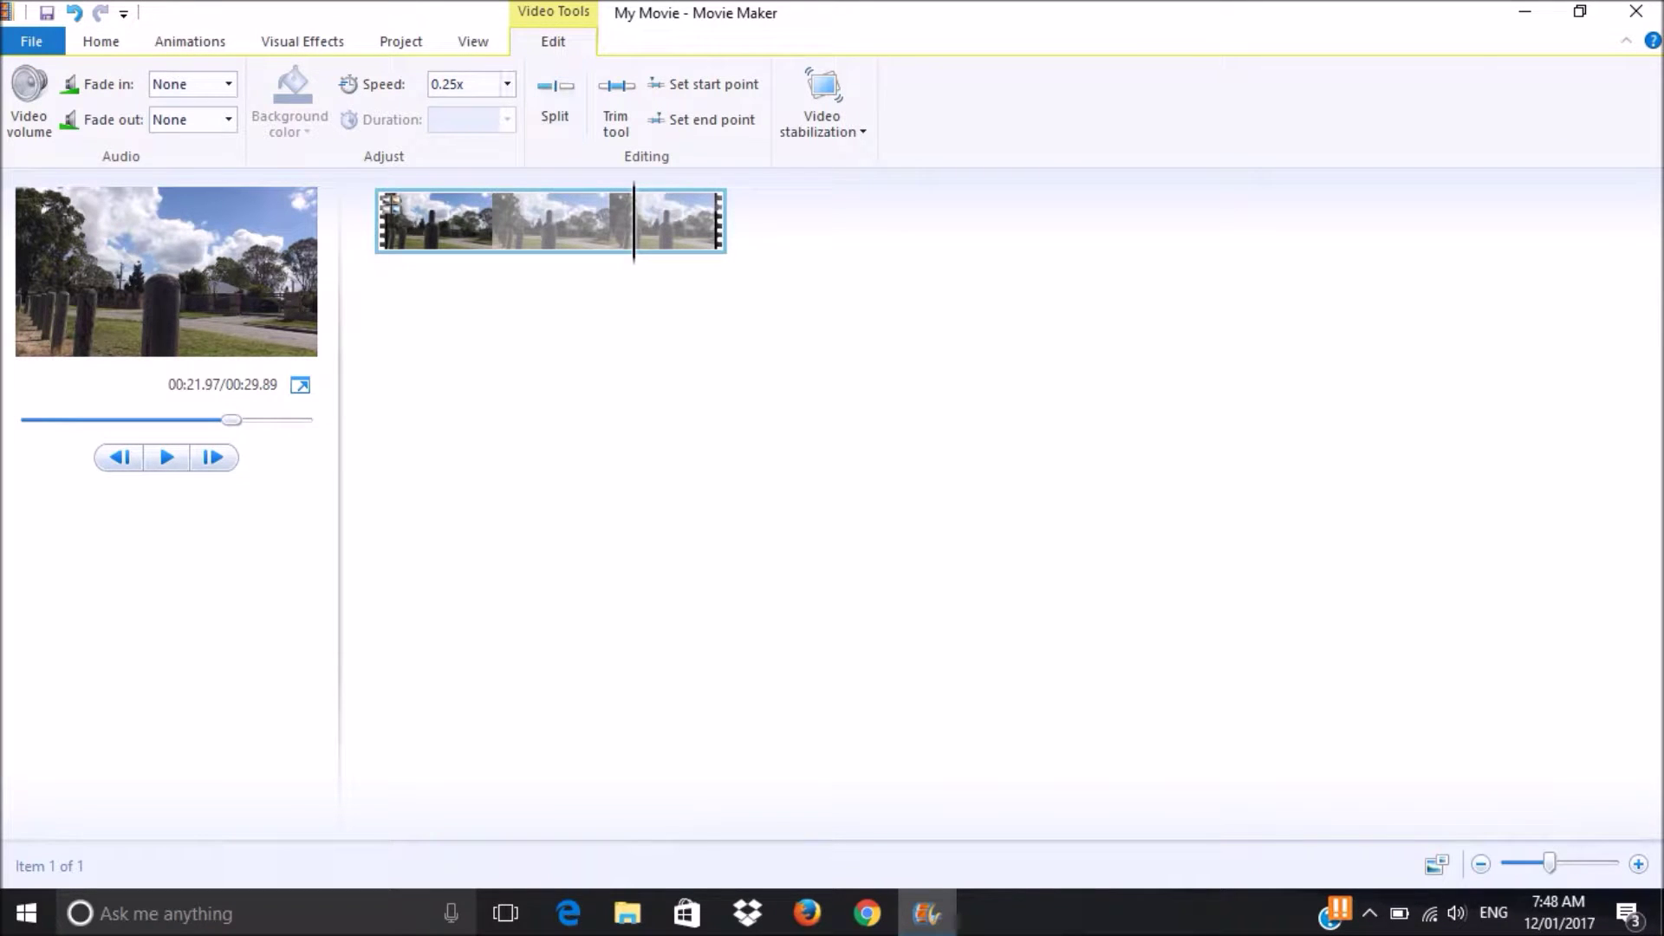
left_click(508, 83)
left_click(452, 110)
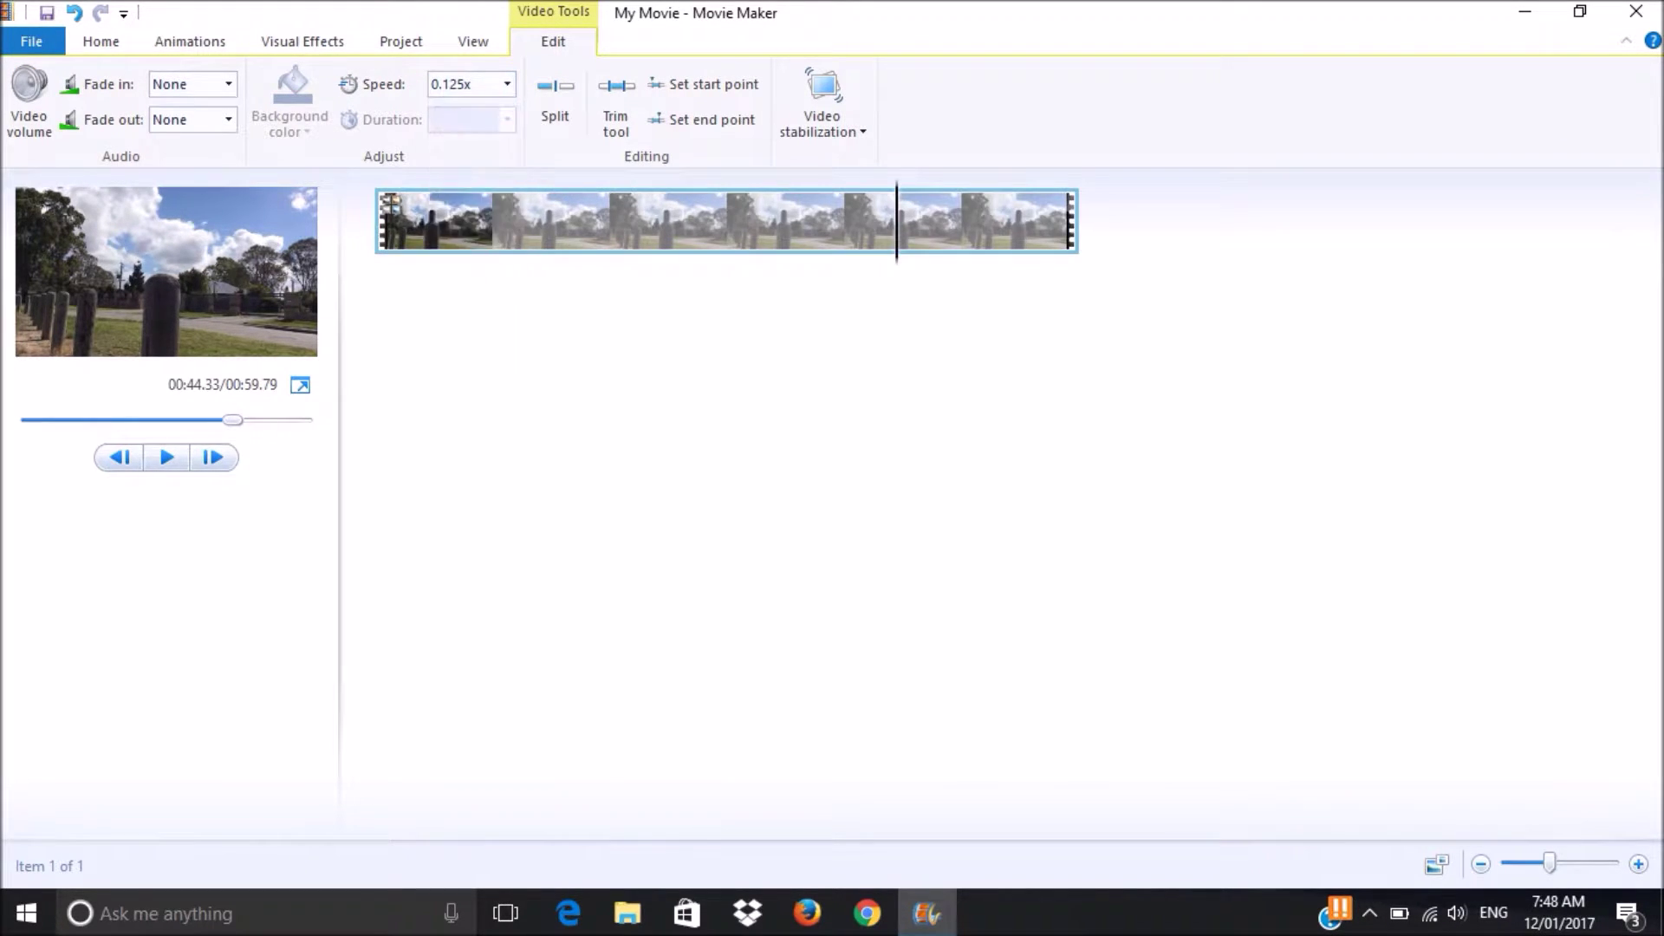
key("Home")
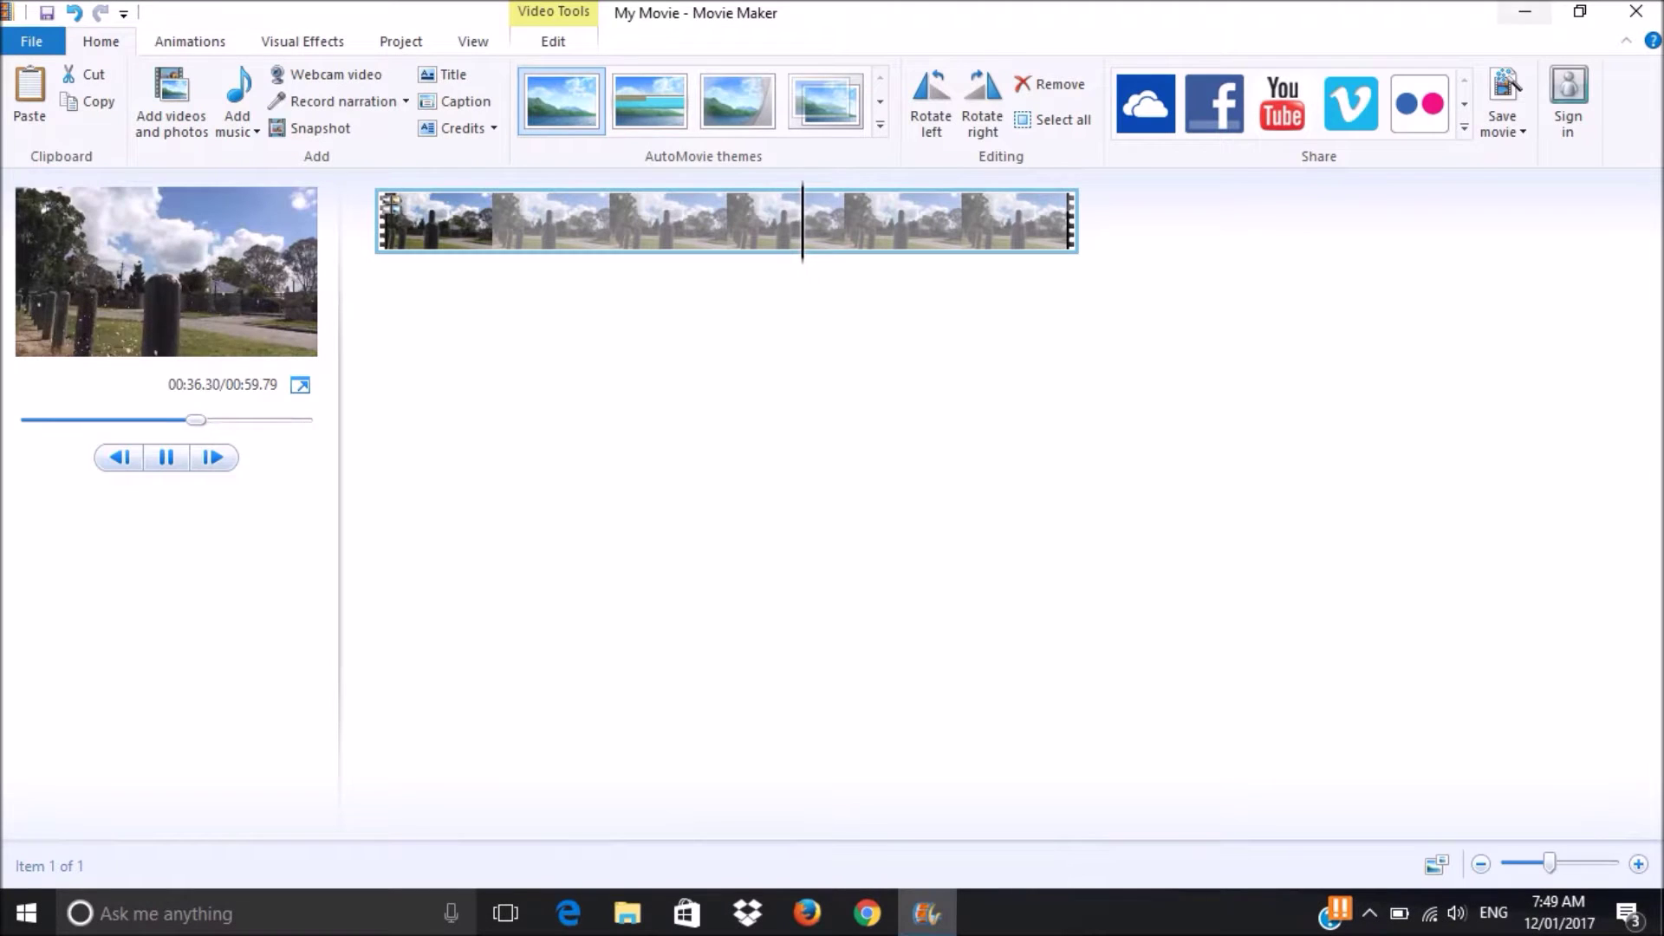
Pause playback and set the clip speed back to 0.25x.
key("space")
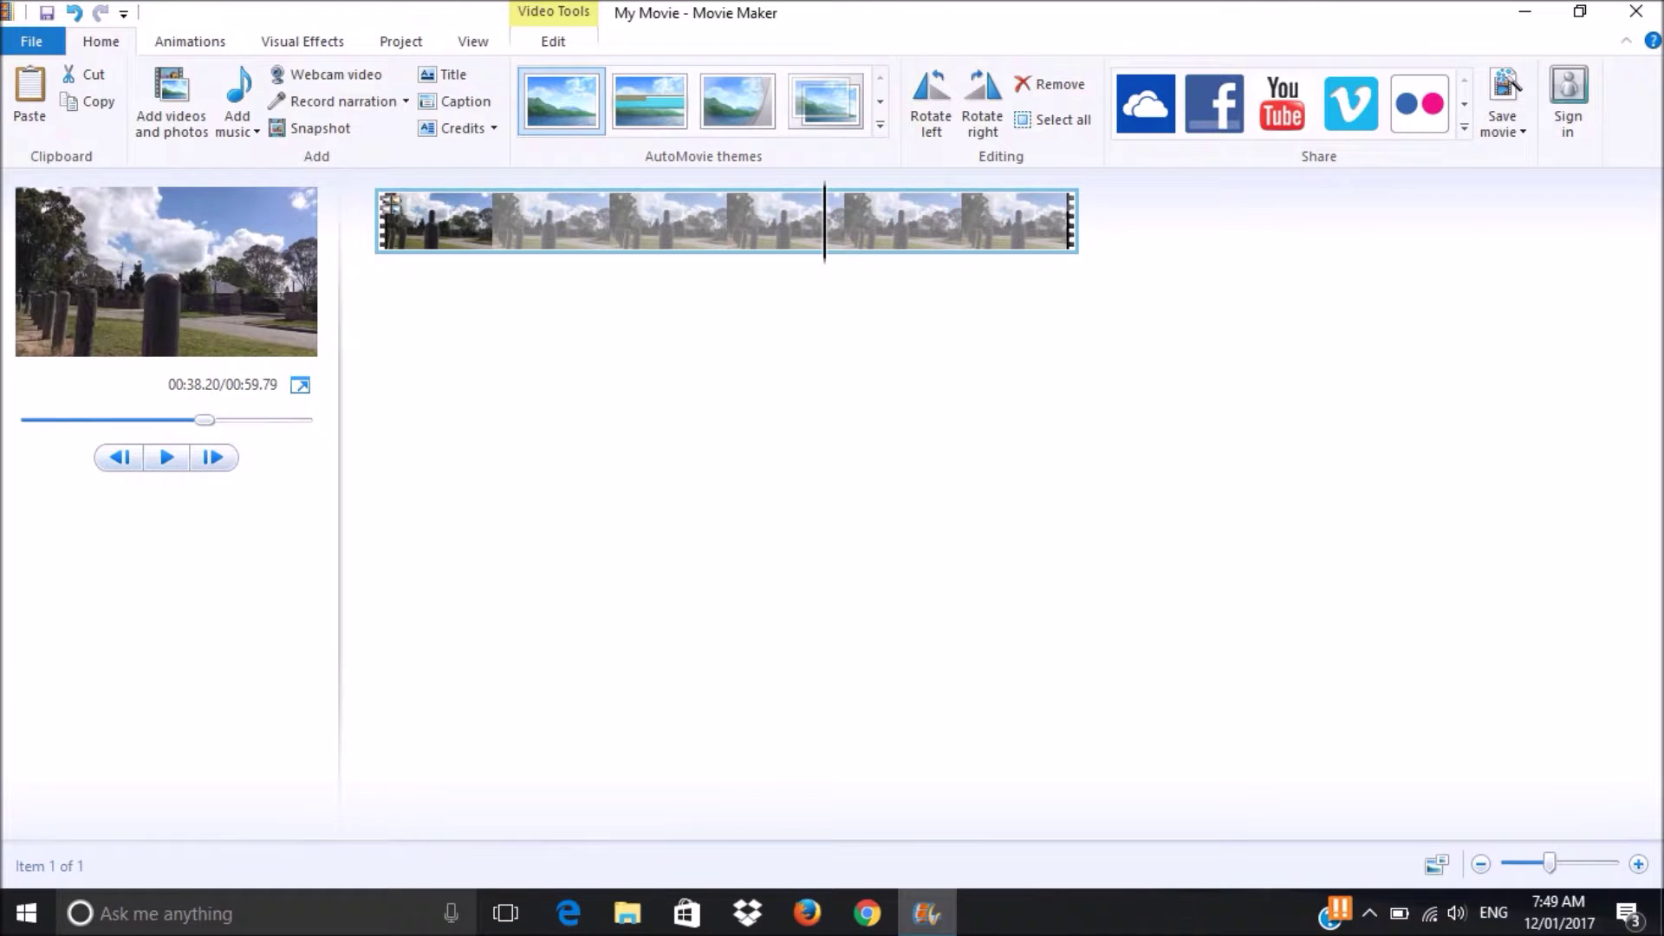
left_click(553, 40)
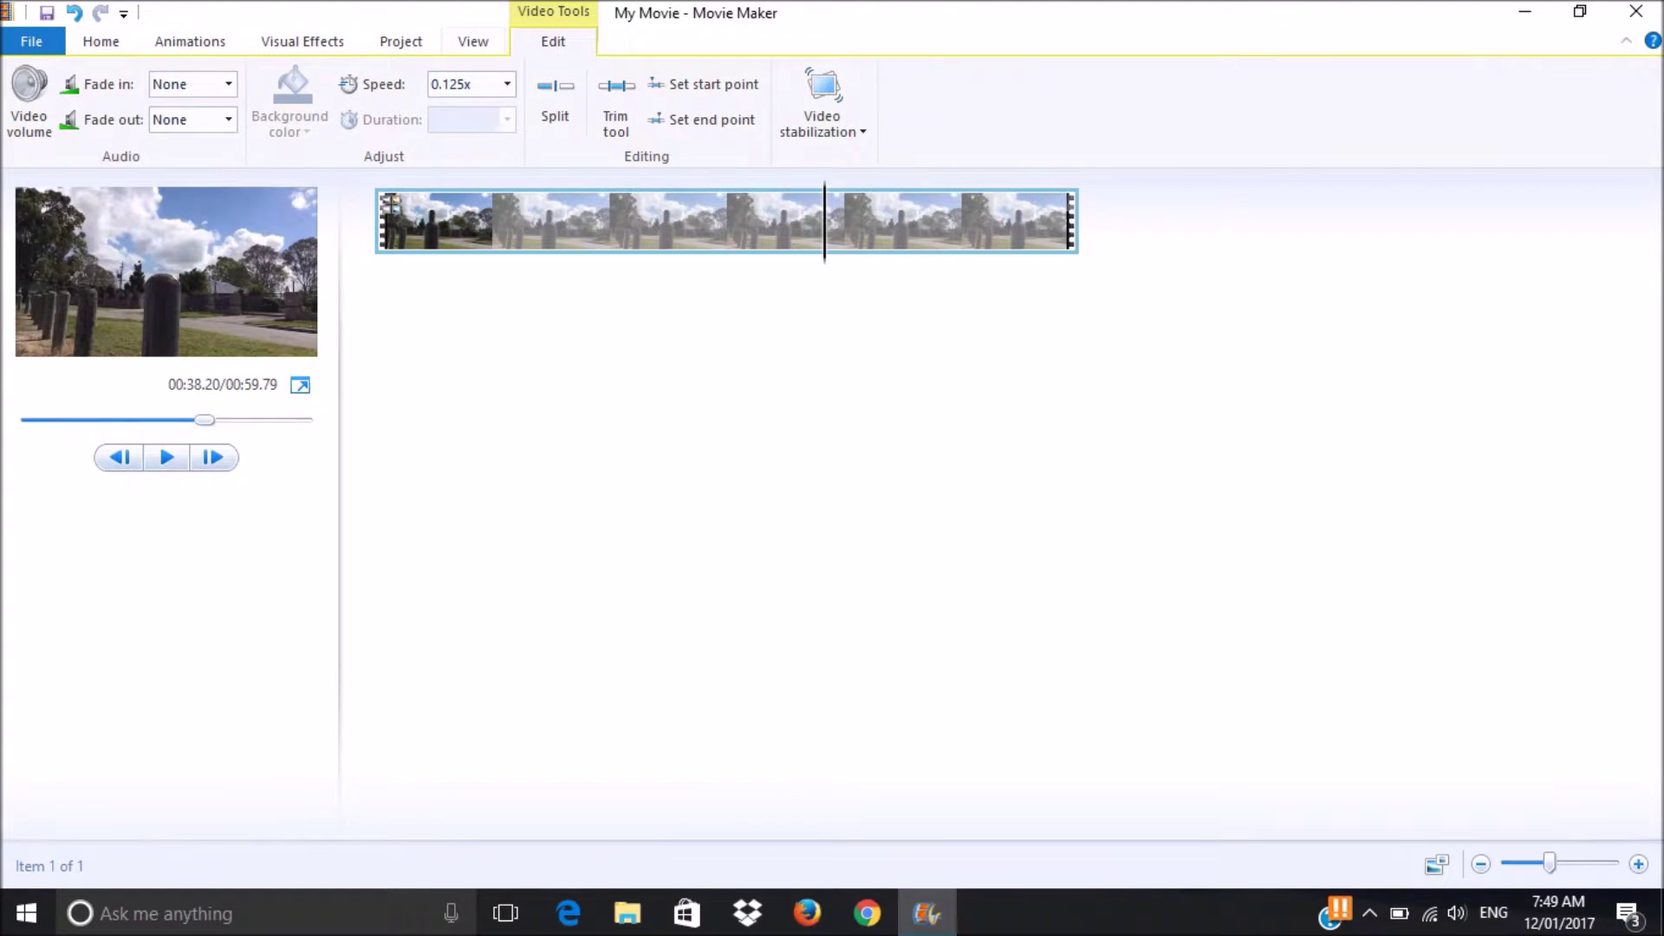
left_click(507, 83)
left_click(454, 132)
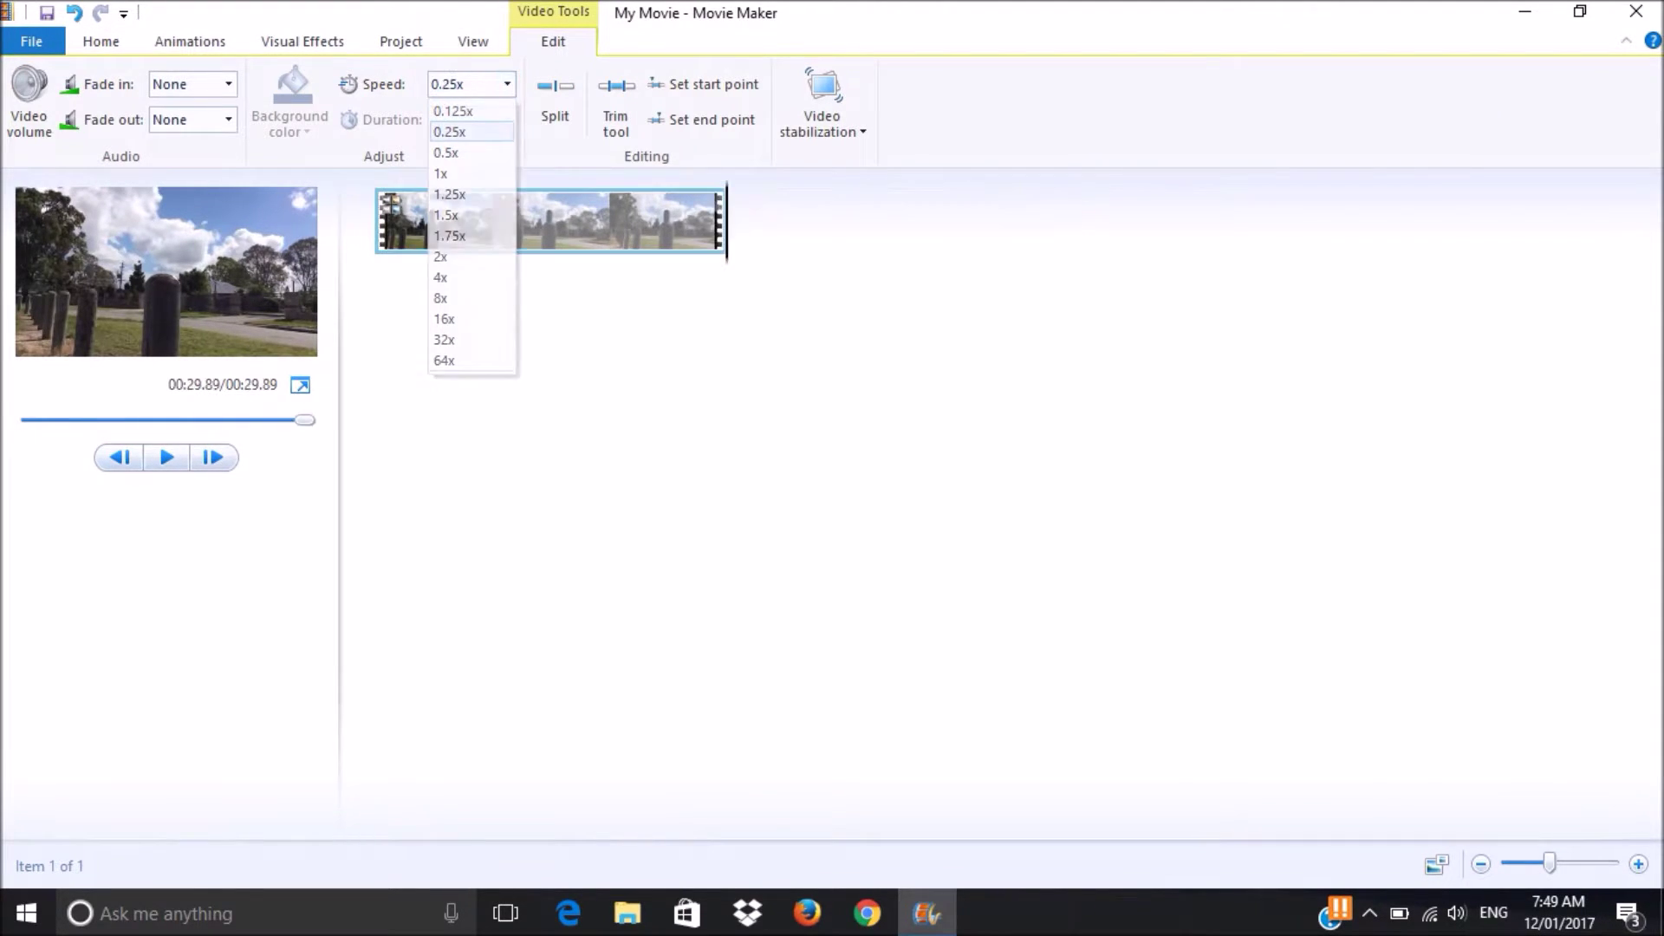
Preview the 30-second clip full screen from the start, then stop it.
key("Home")
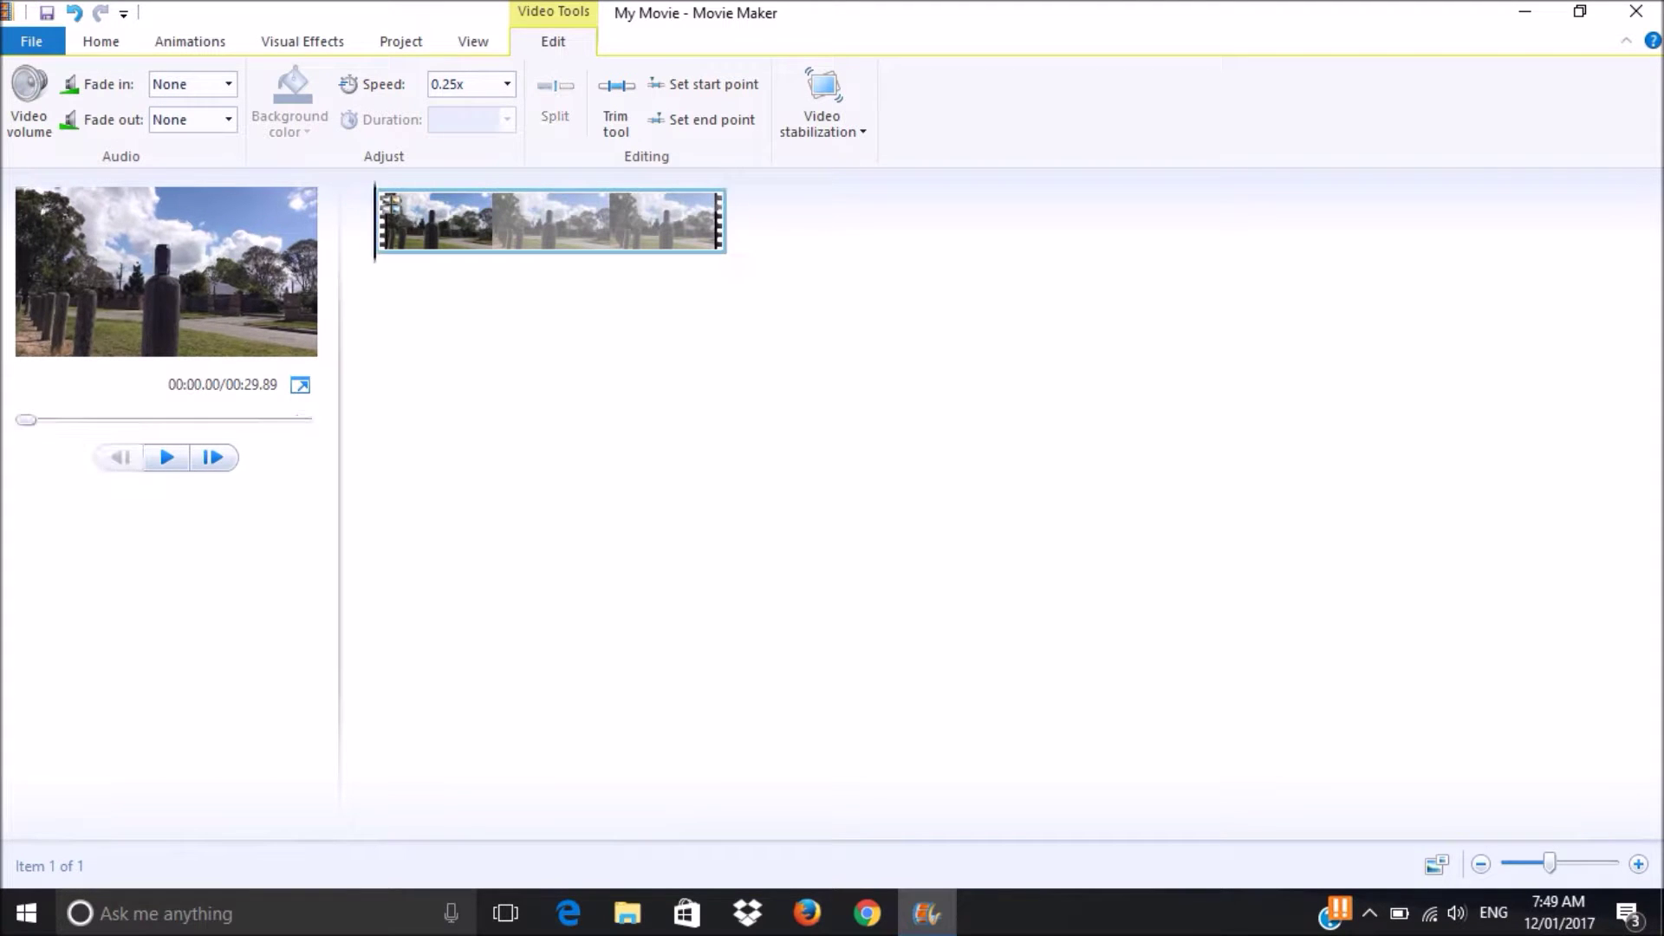
left_click(168, 457)
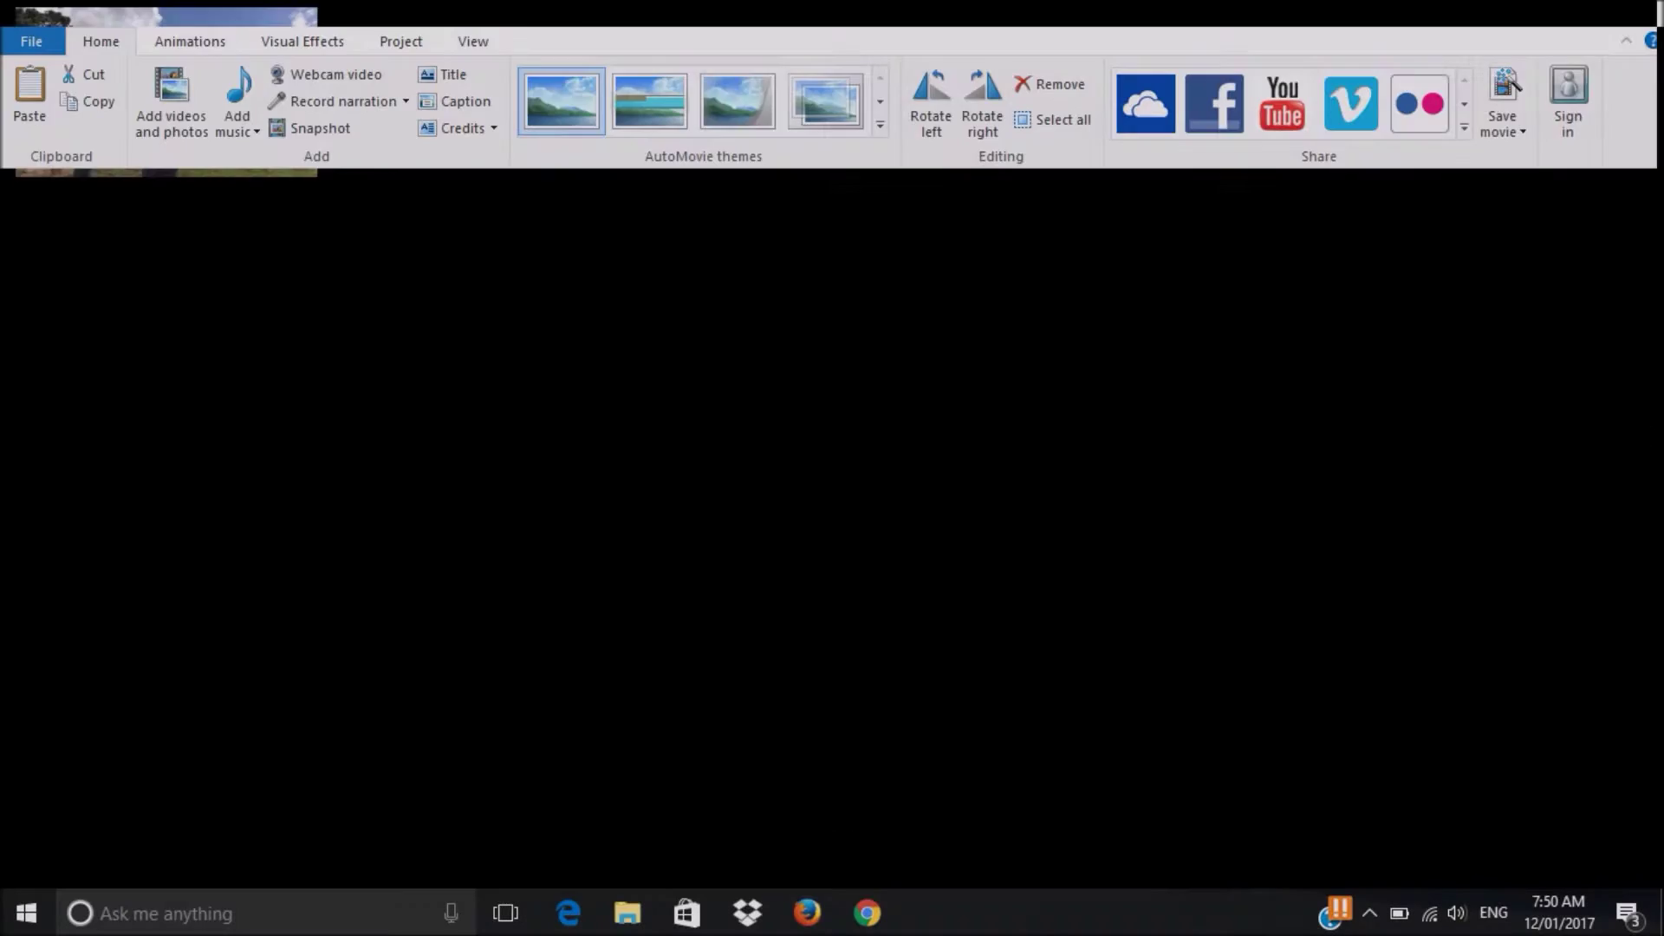
key("space")
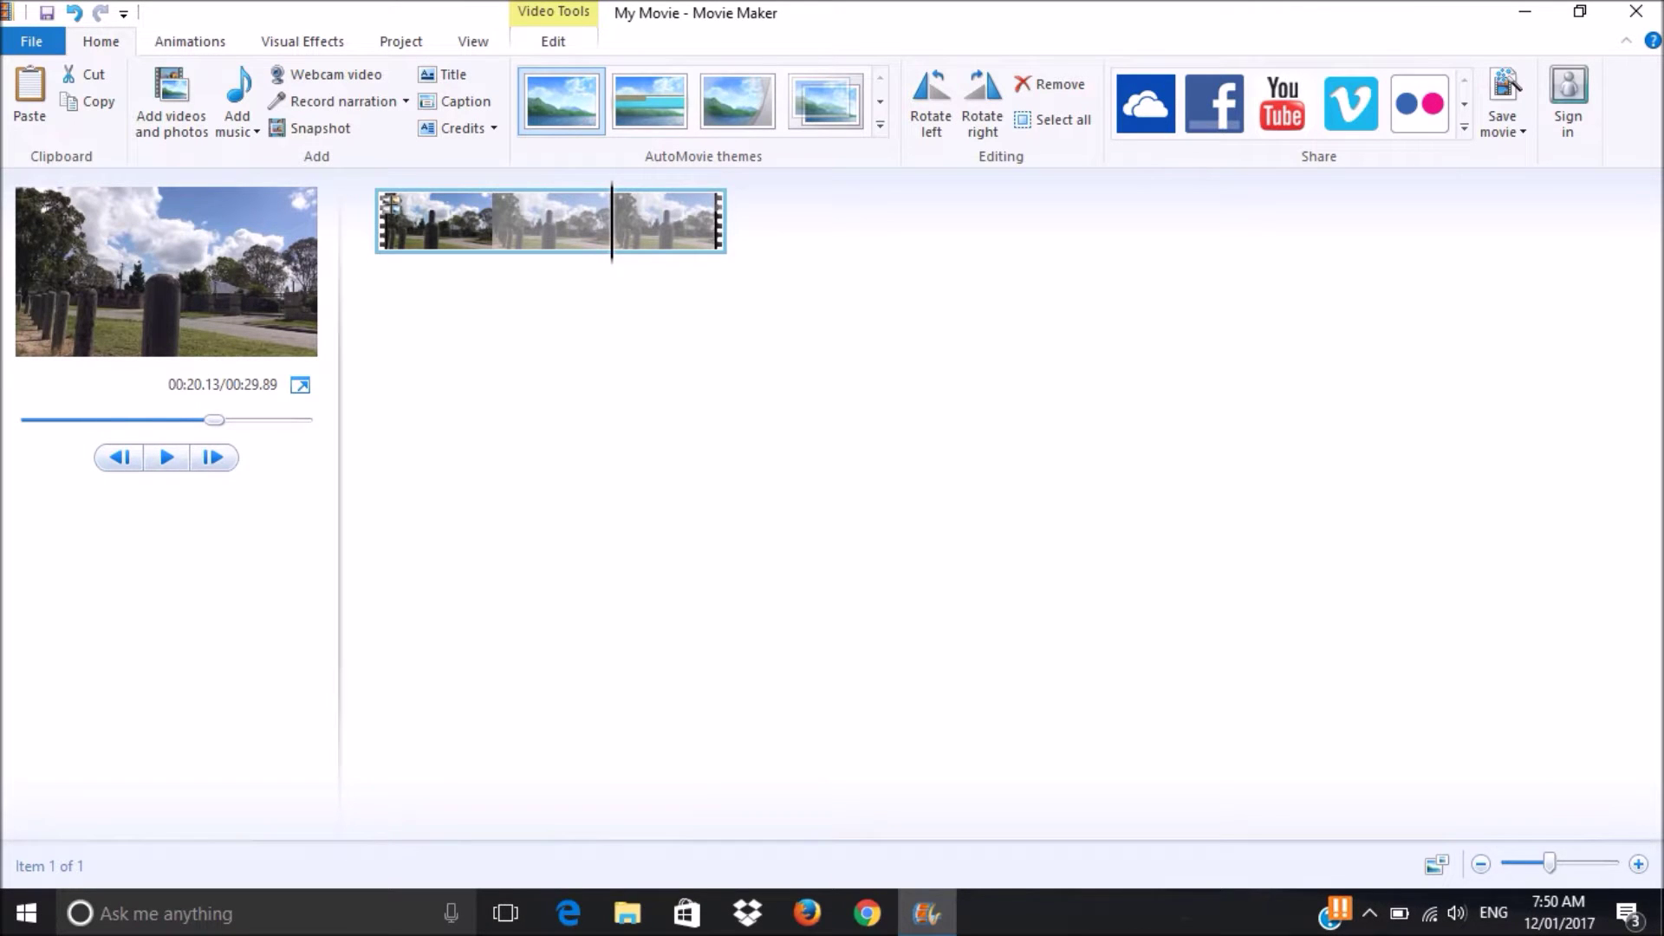
Replay the clip from the start and pause at 00:13.03.
key("Home")
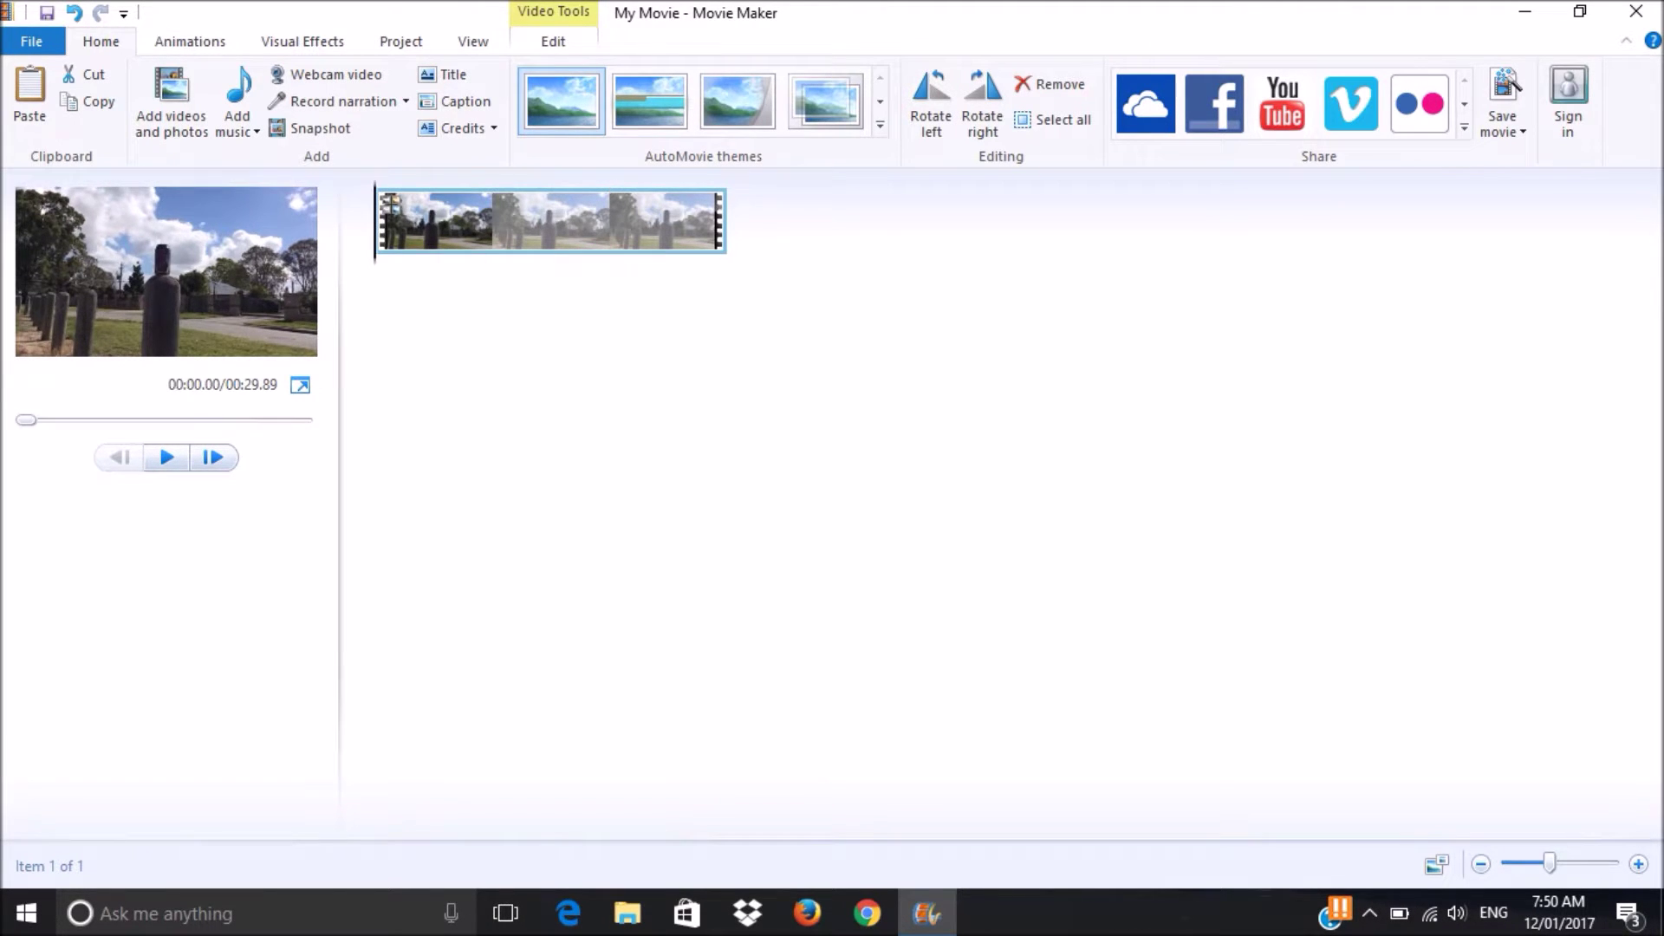
key("space")
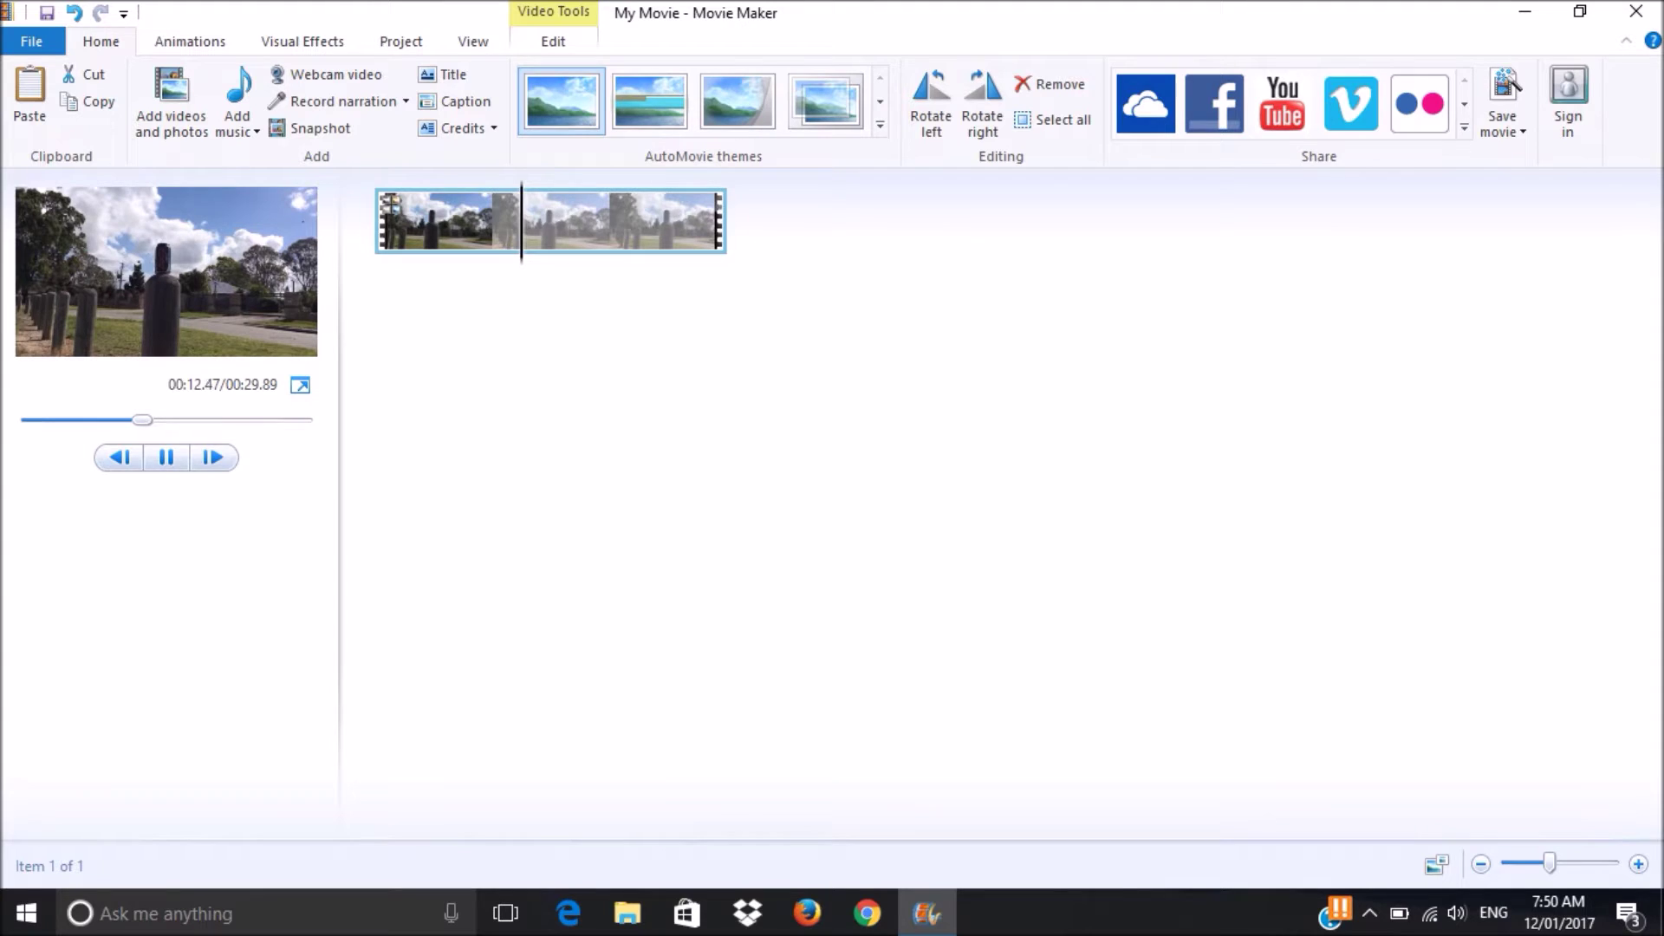
key("space")
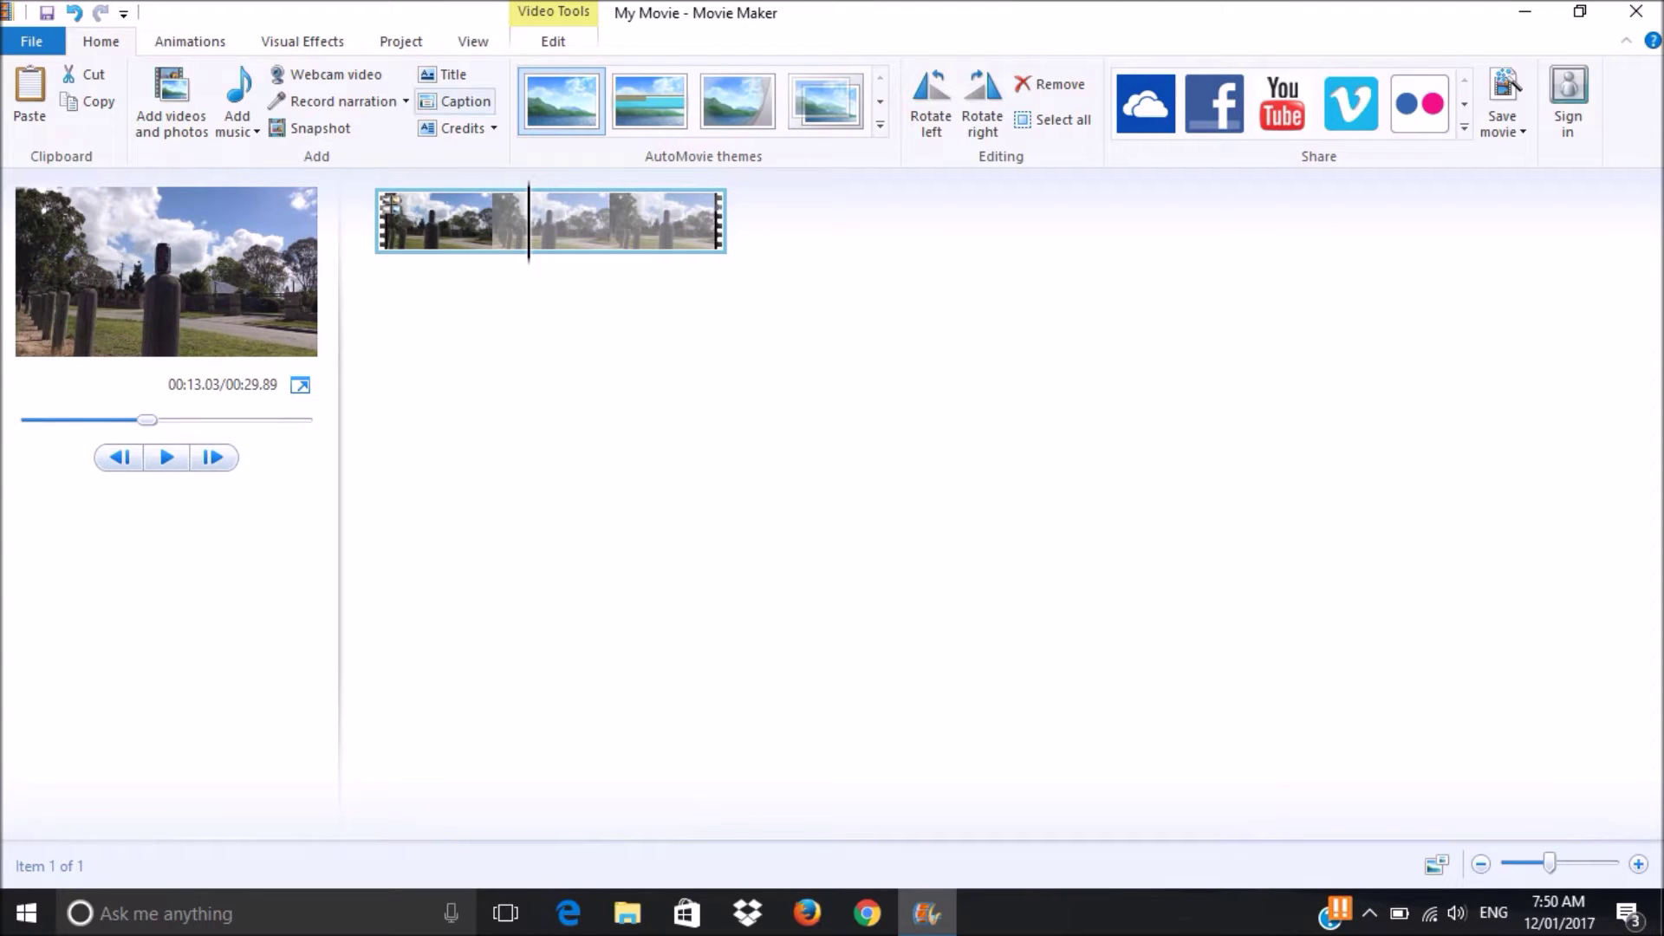
Split at 13 seconds, speed the first part to 1.75x, and check the 0.25x second part.
left_click(552, 40)
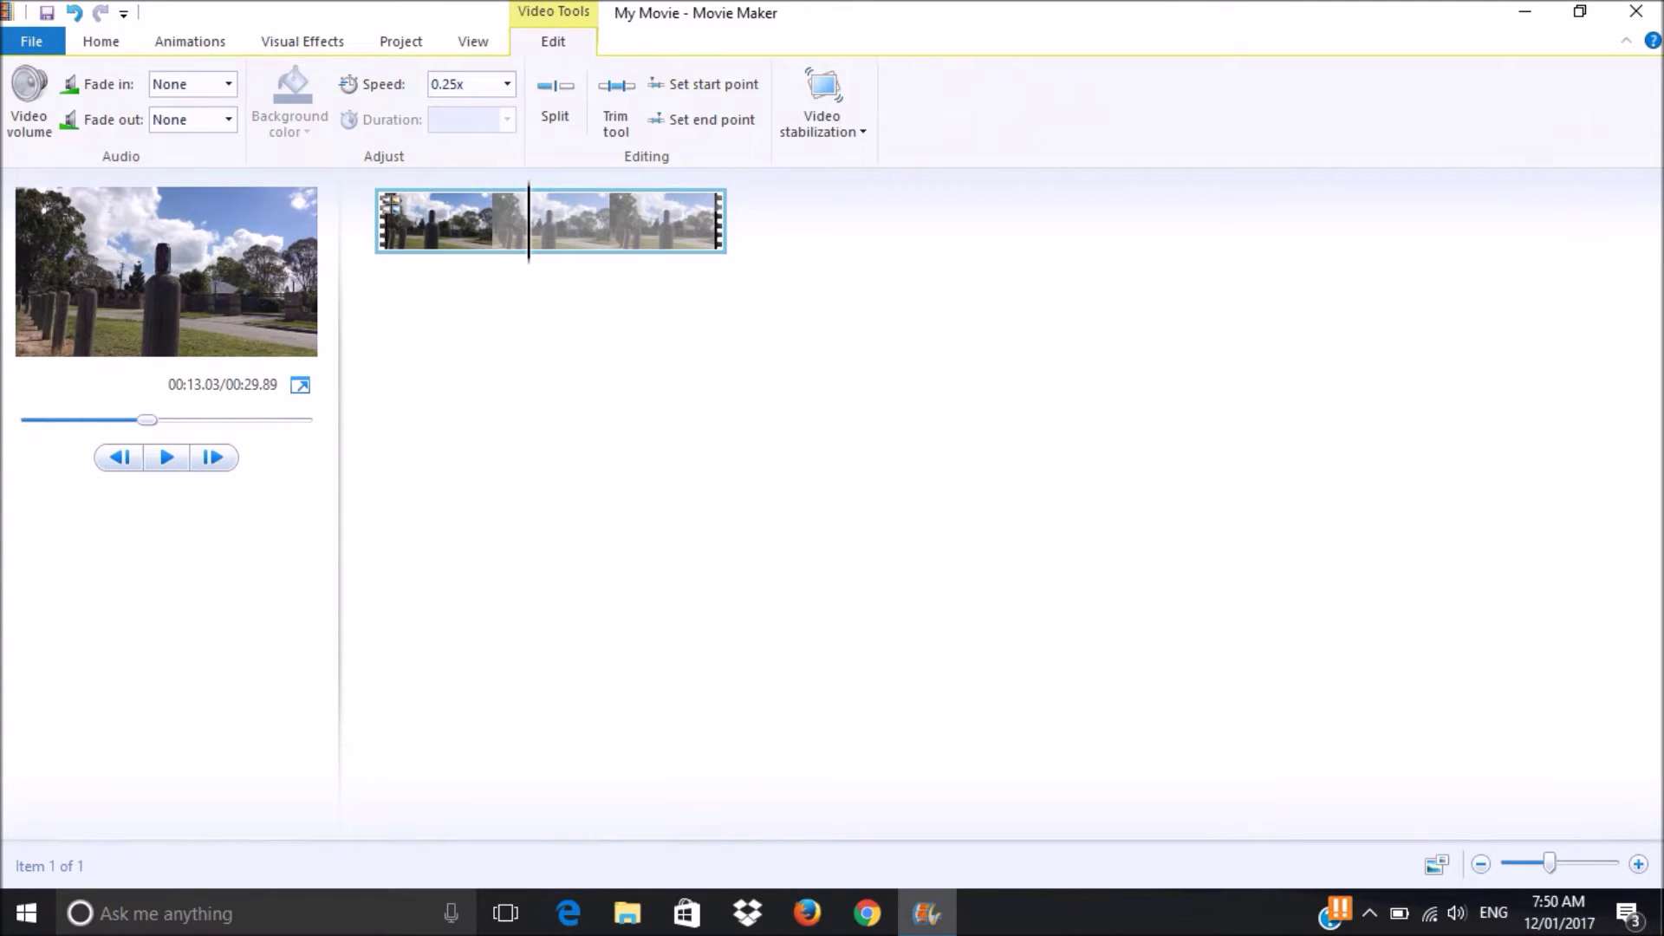
left_click(556, 101)
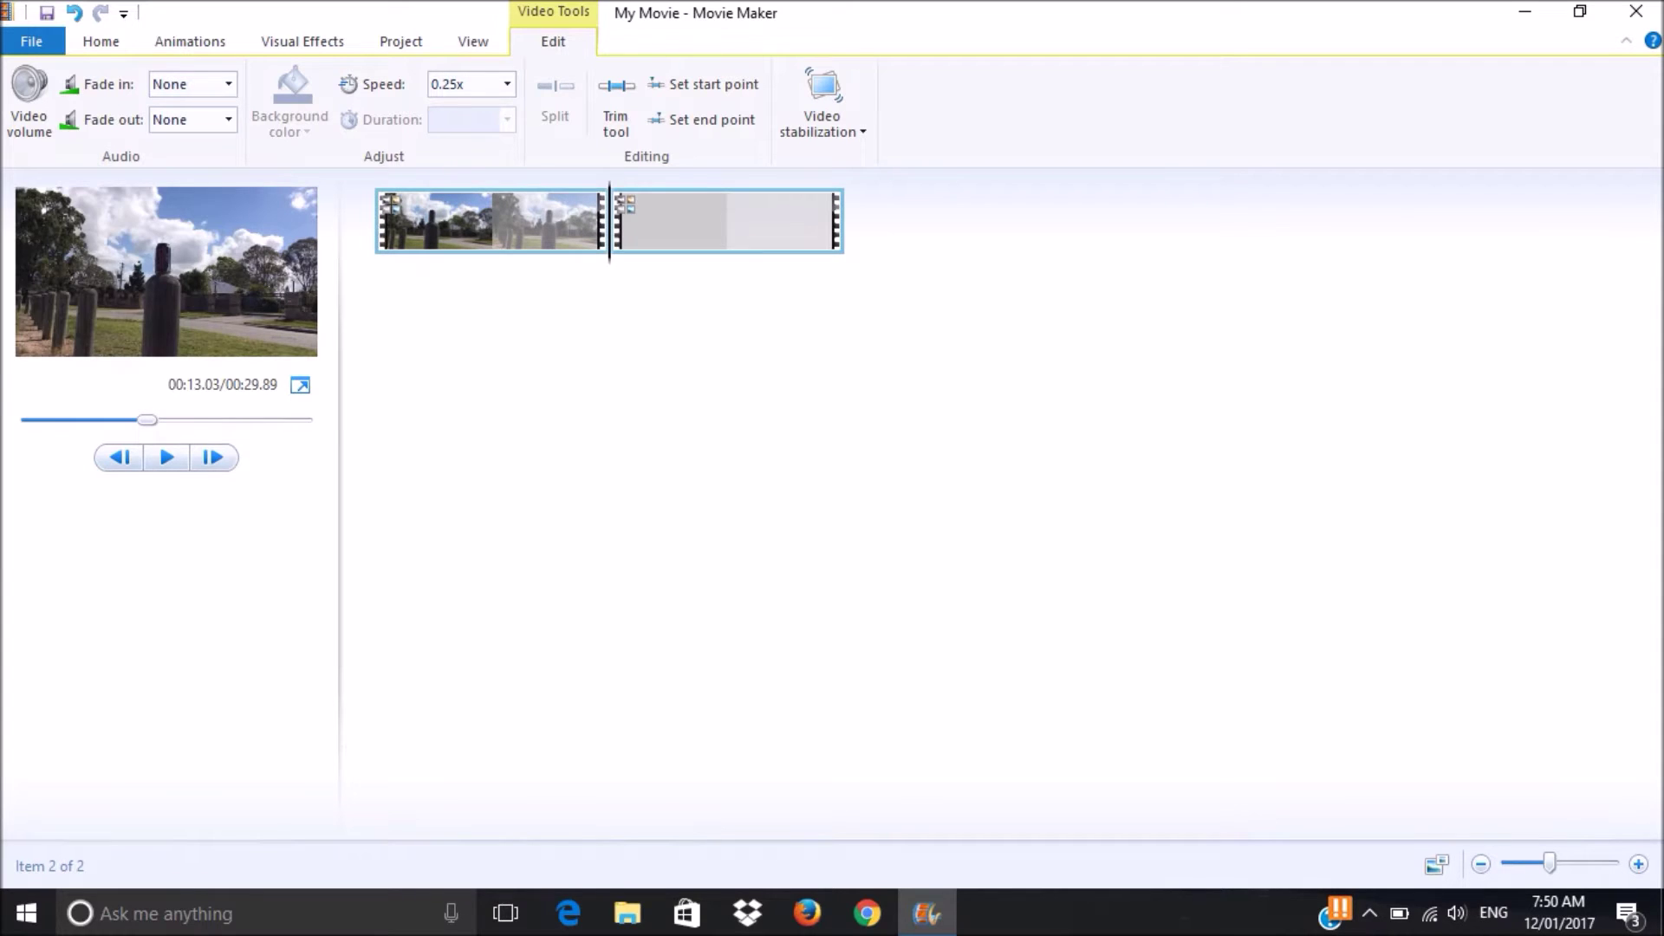
key("Home")
left_click(508, 84)
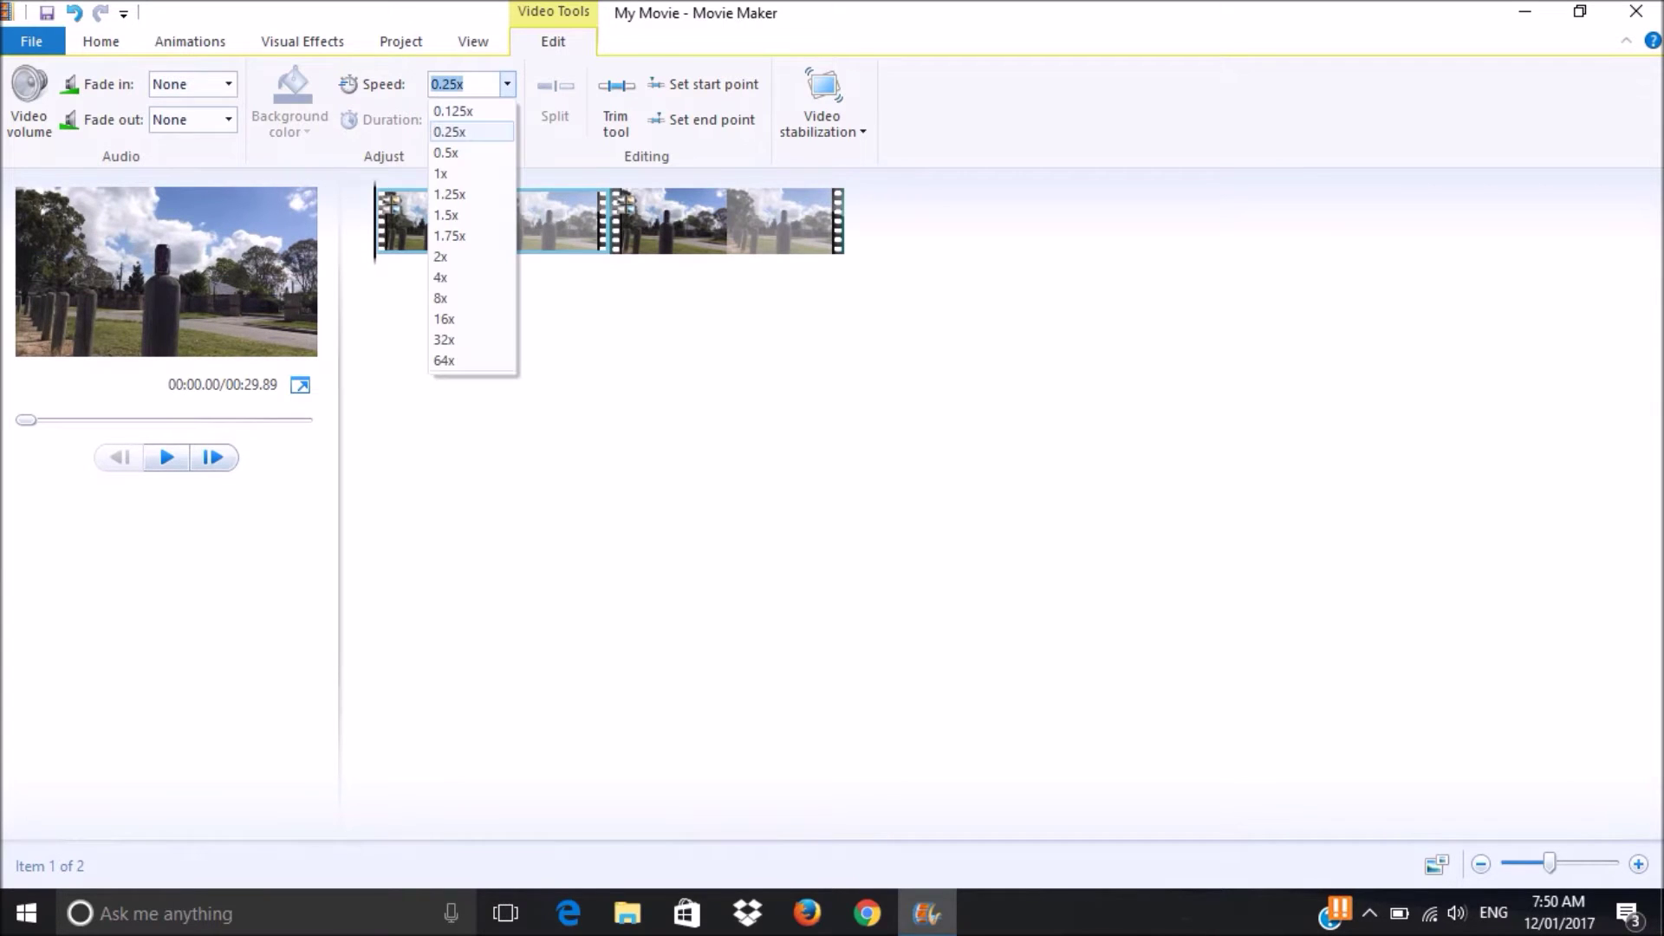
left_click(450, 235)
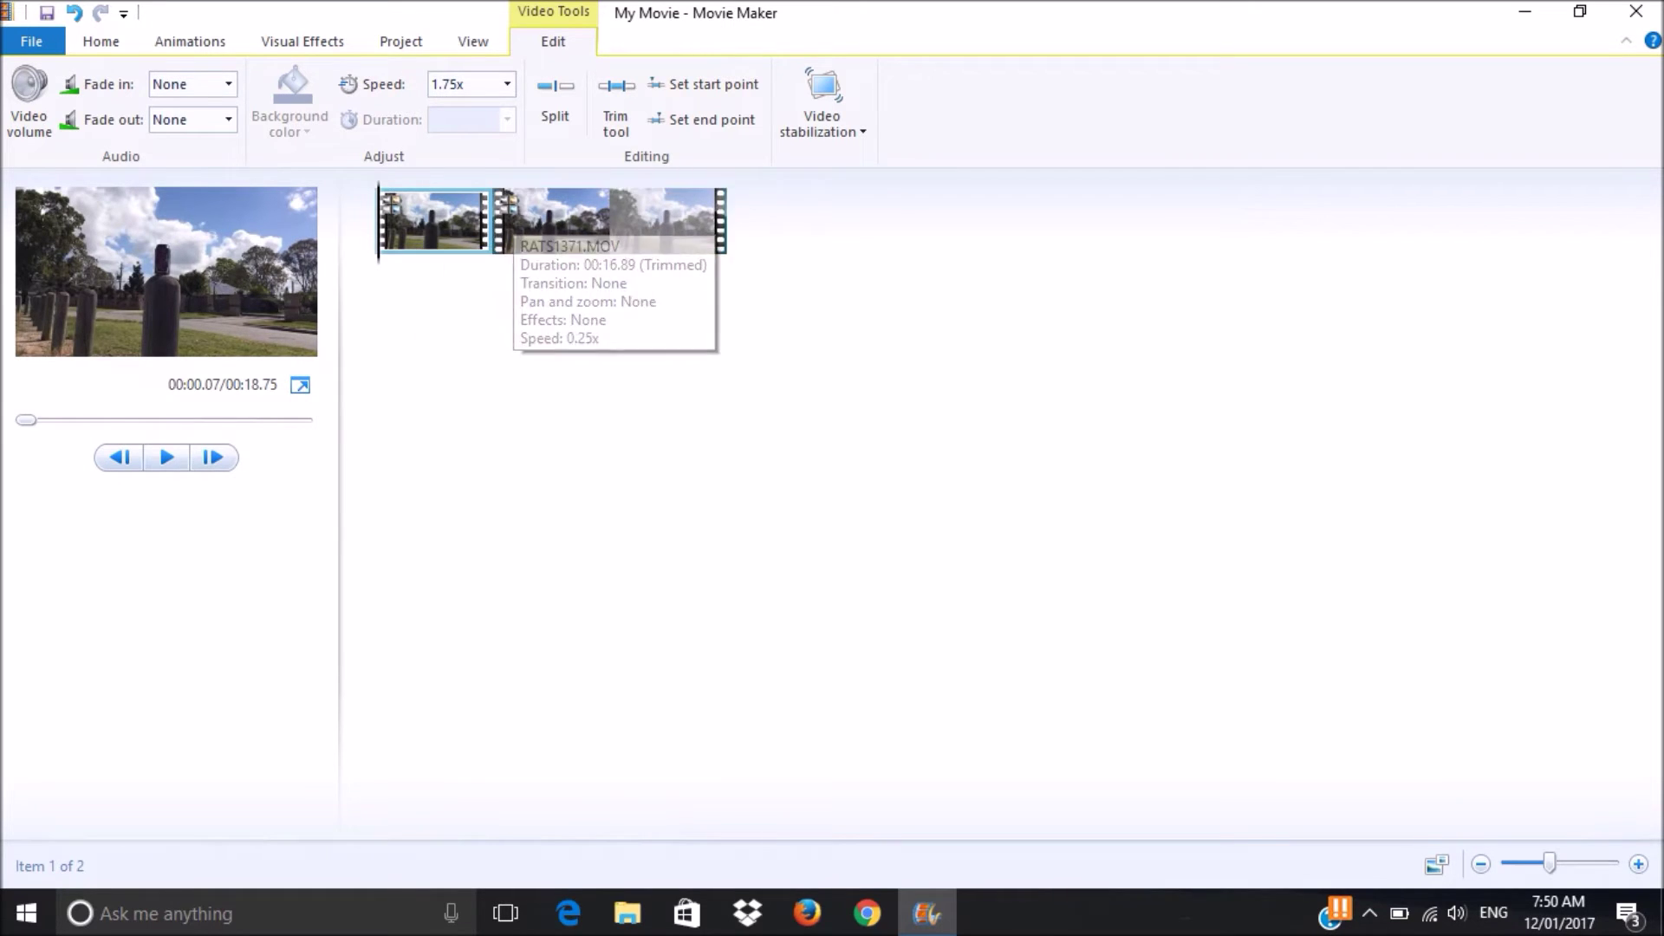
left_click(554, 228)
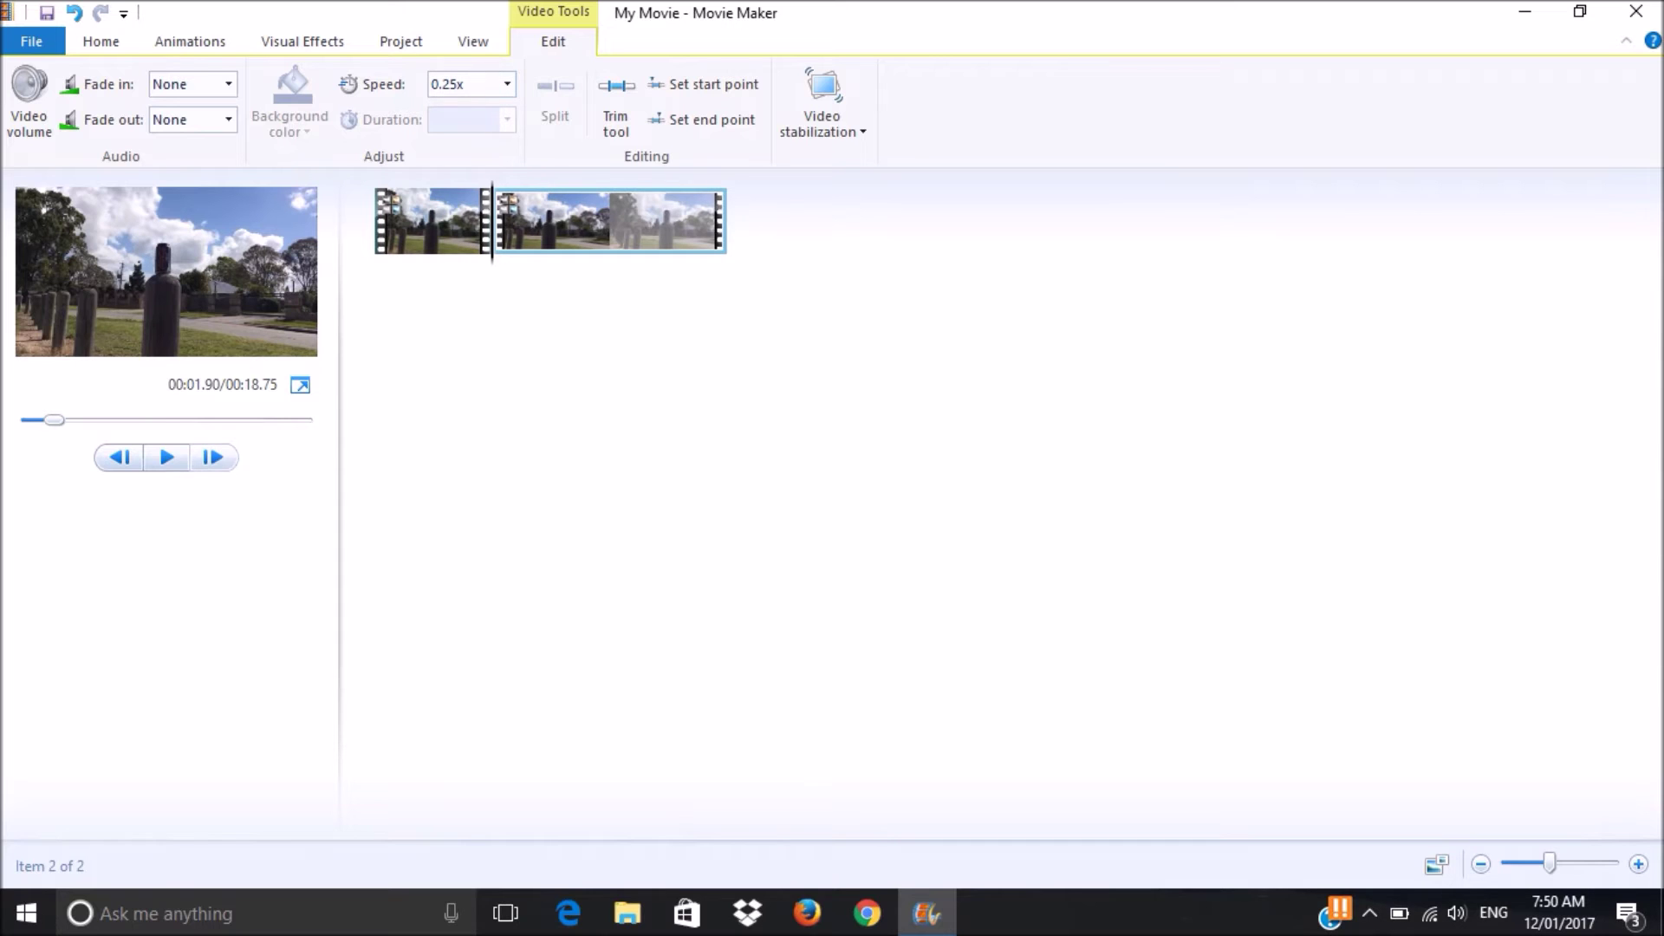
key("Home")
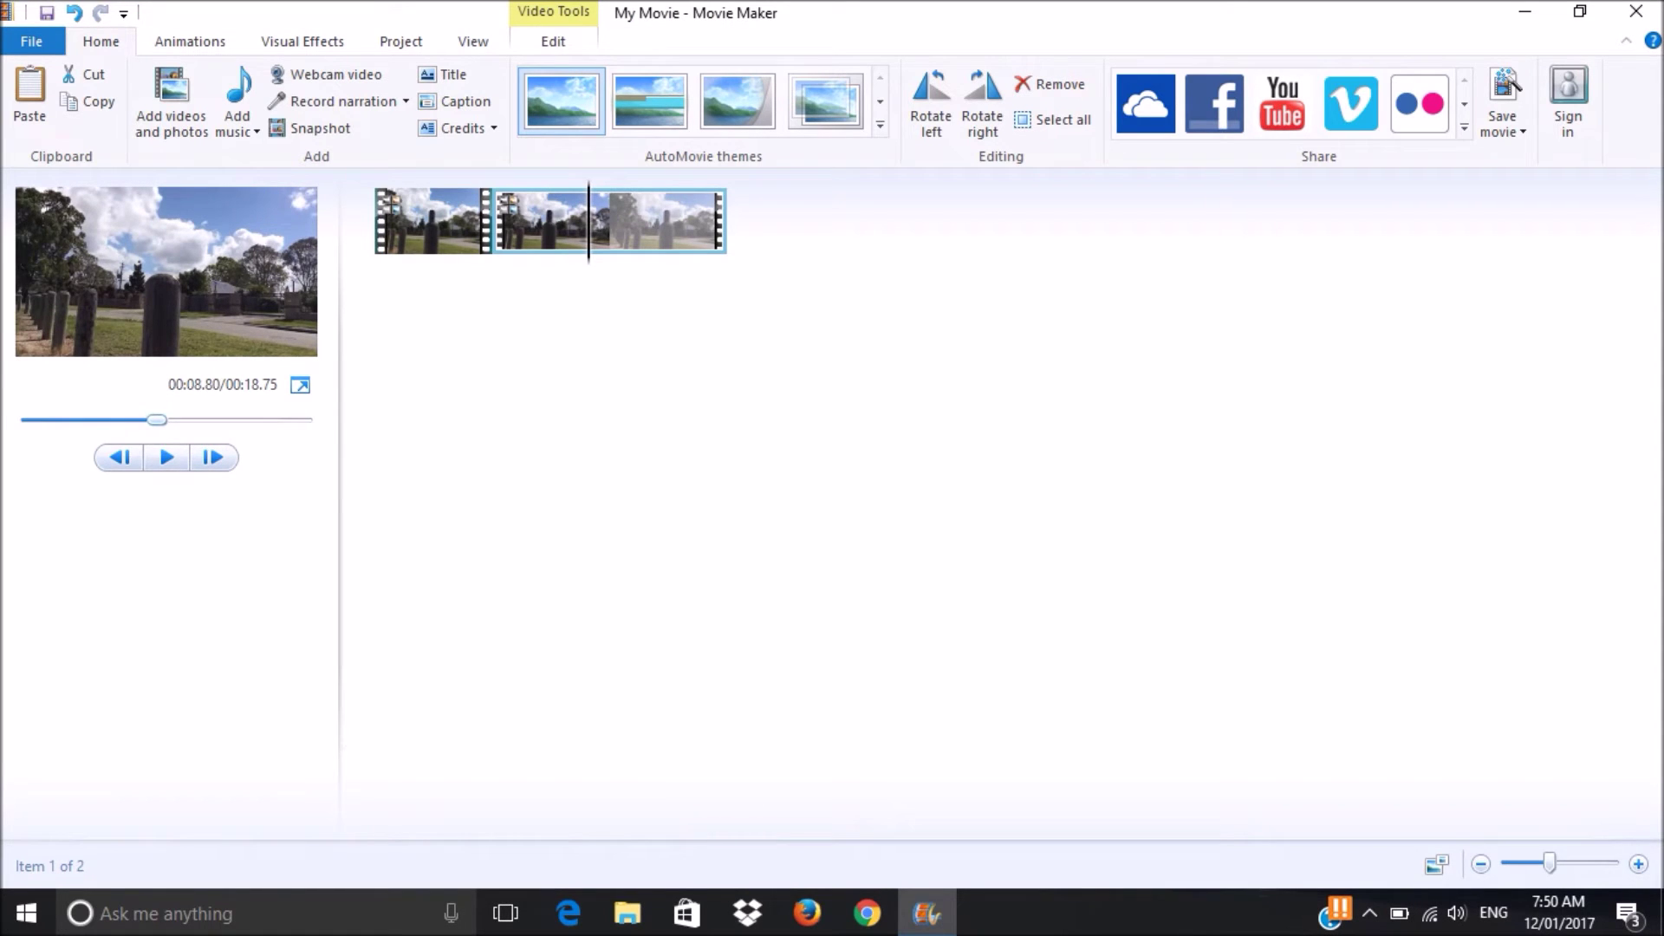
key("Home")
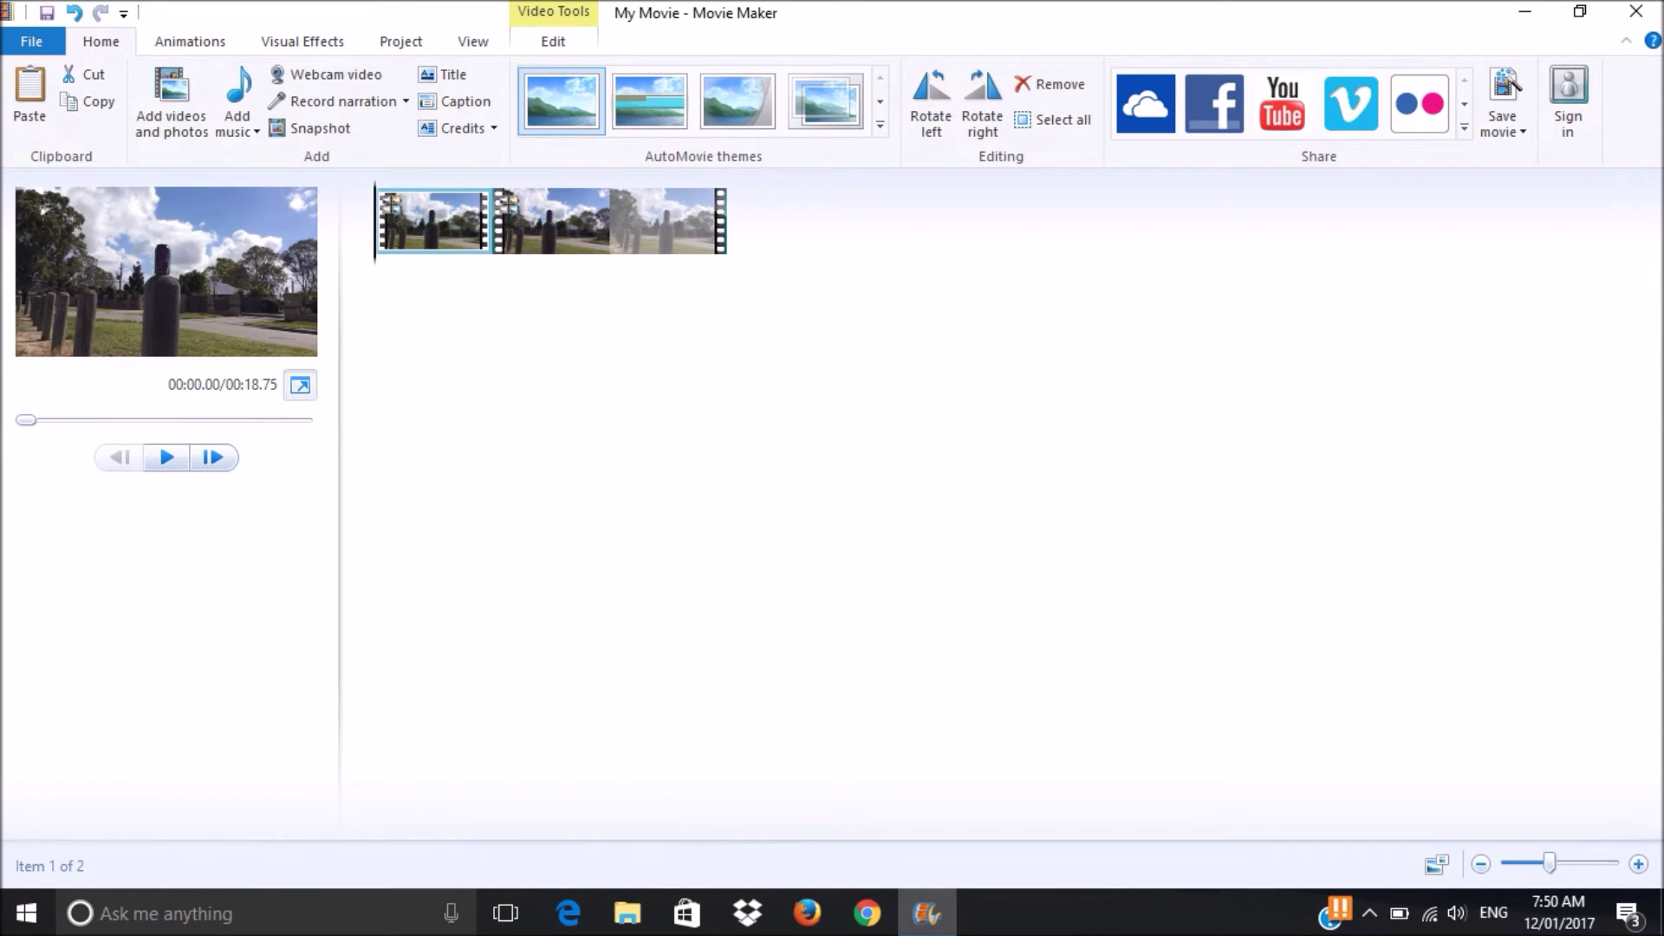